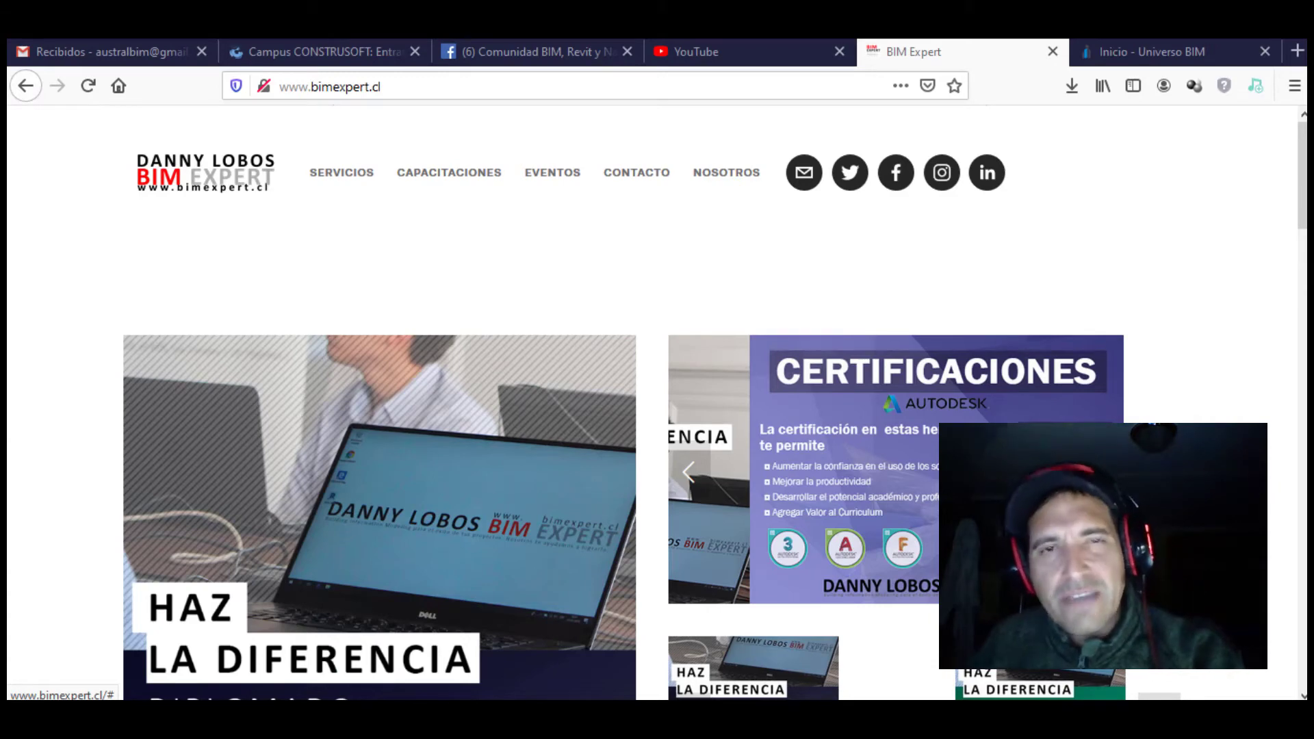
{"action": "scroll", "coordinate": [687, 472], "scroll_direction": "down", "scroll_amount": 2}
{"action": "scroll", "coordinate": [687, 472], "scroll_direction": "down", "scroll_amount": 2}
{"action": "scroll", "coordinate": [657, 403], "scroll_direction": "down", "scroll_amount": 3}
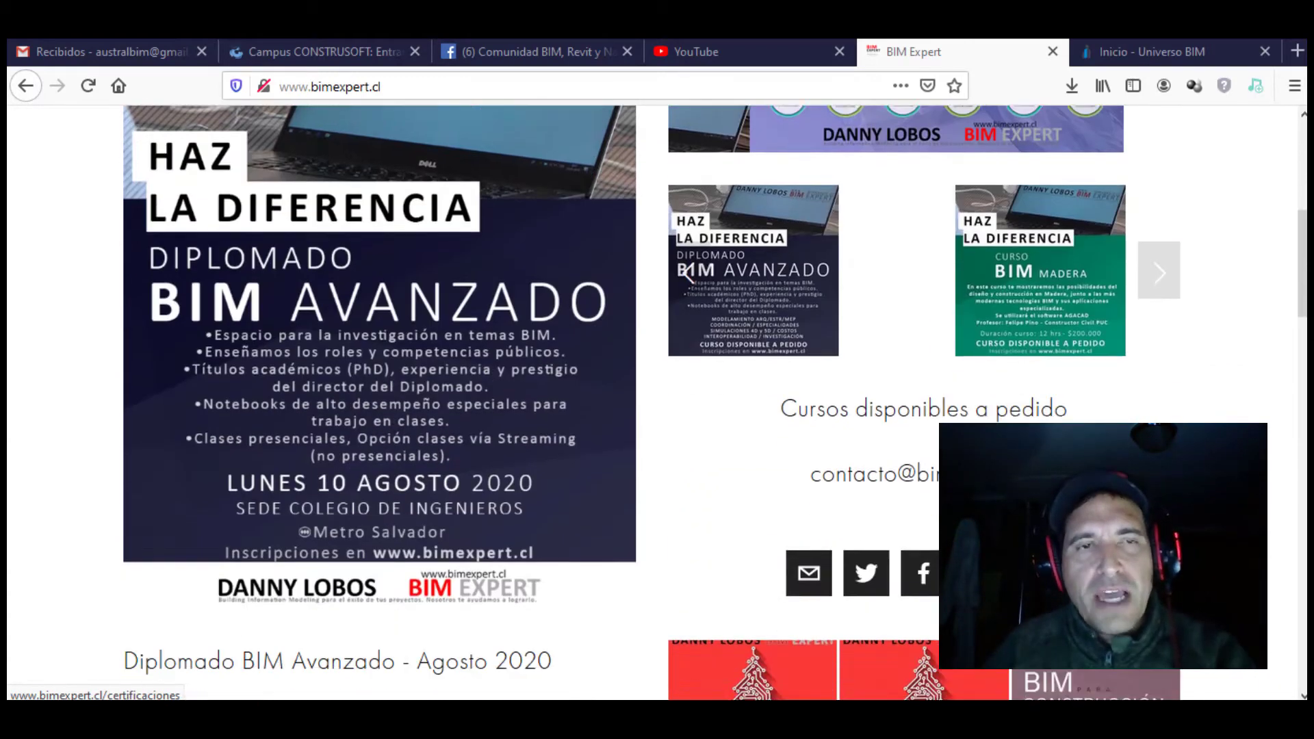
{"action": "scroll", "coordinate": [657, 404], "scroll_direction": "up", "scroll_amount": 4}
{"action": "scroll", "coordinate": [657, 404], "scroll_direction": "down", "scroll_amount": 4}
{"action": "scroll", "coordinate": [688, 270], "scroll_direction": "down", "scroll_amount": 2}
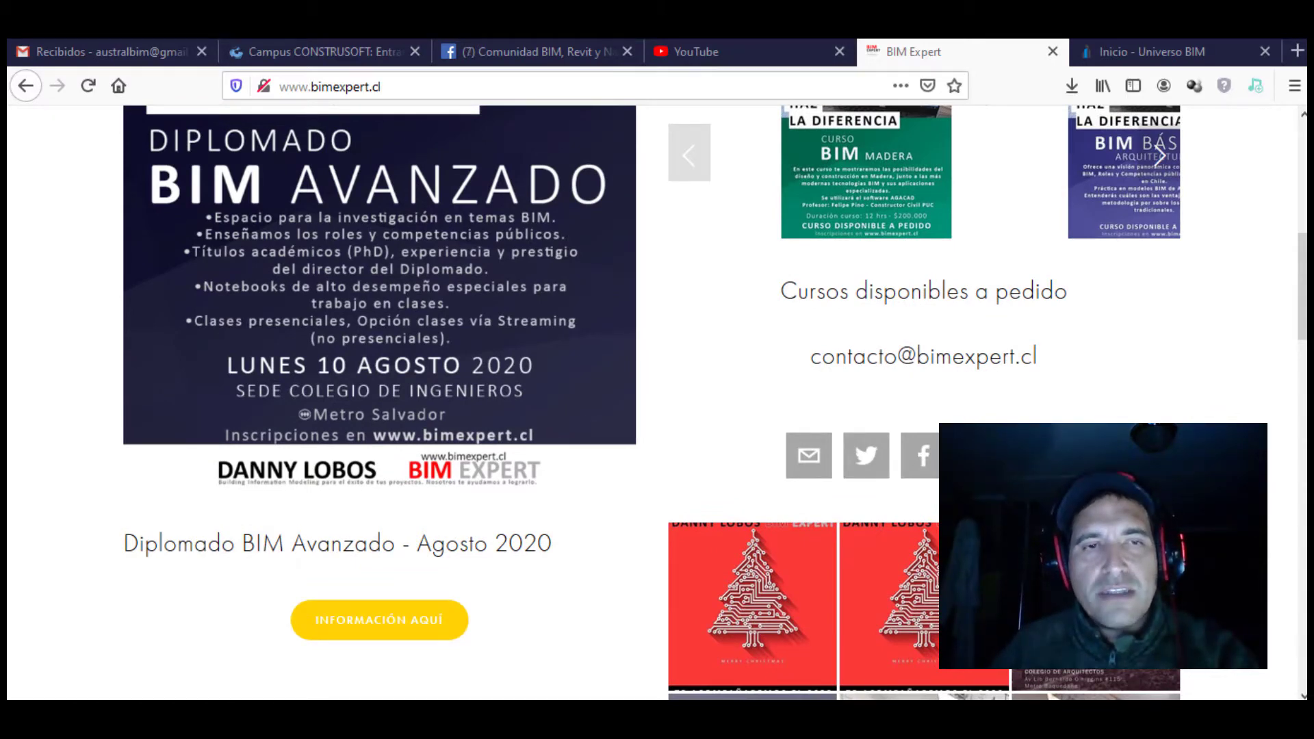
{"action": "scroll", "coordinate": [688, 322], "scroll_direction": "up", "scroll_amount": 2}
{"action": "scroll", "coordinate": [687, 321], "scroll_direction": "up", "scroll_amount": 1}
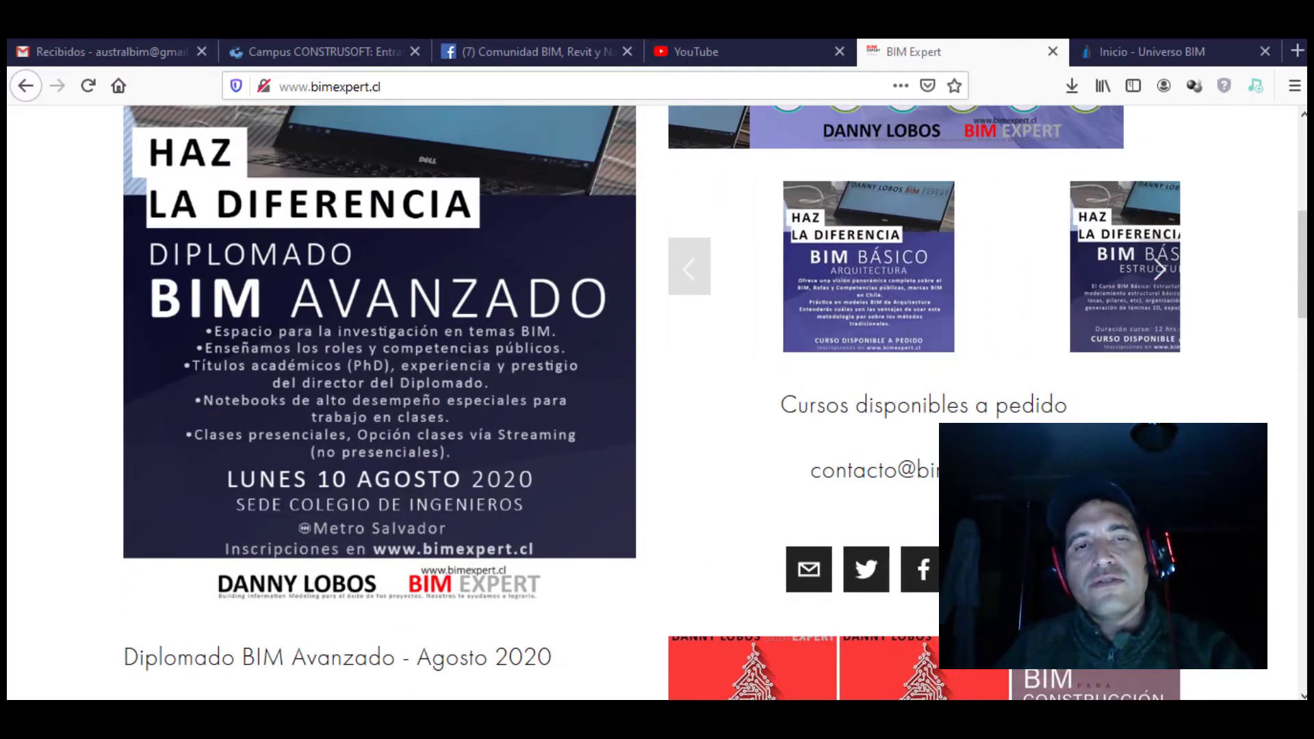
{"action": "scroll", "coordinate": [688, 321], "scroll_direction": "up", "scroll_amount": 3}
{"action": "scroll", "coordinate": [688, 321], "scroll_direction": "up", "scroll_amount": 2}
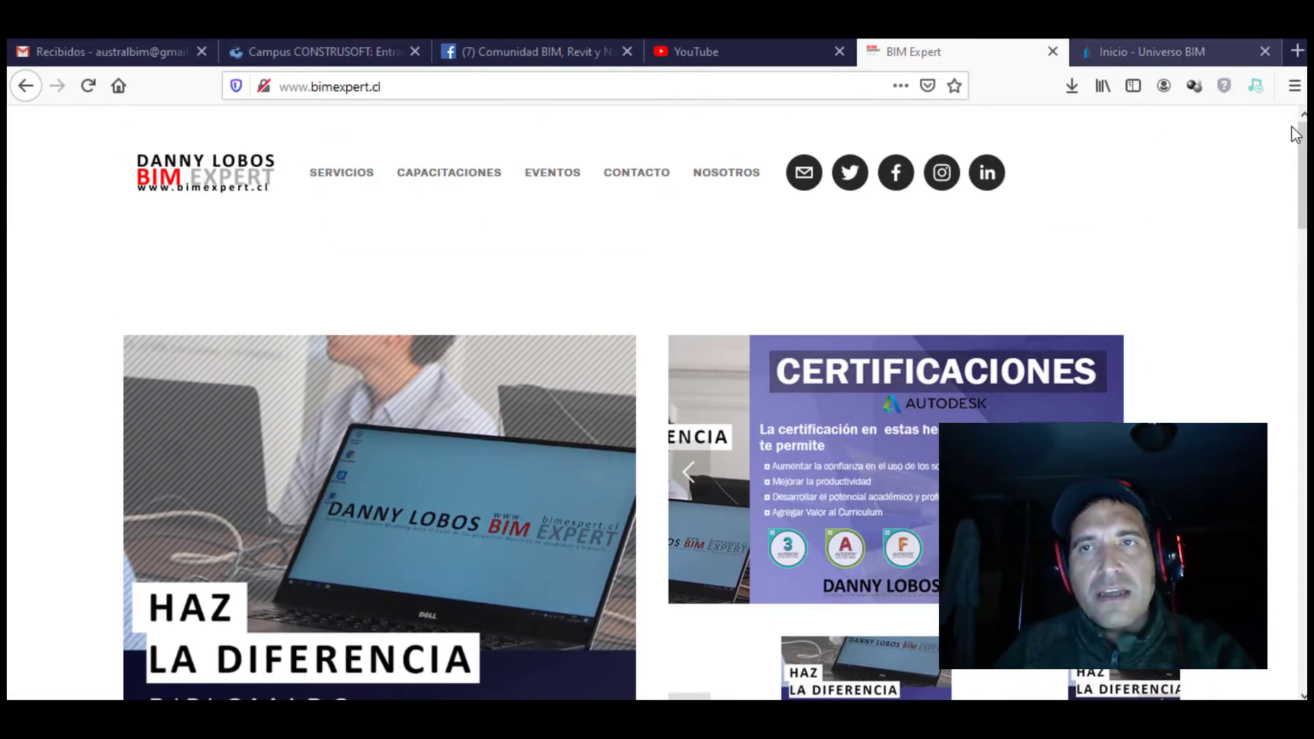
Switch to the Universo BIM homepage and skim its Implementar BIM offer
{"action": "left_click", "coordinate": [1149, 55]}
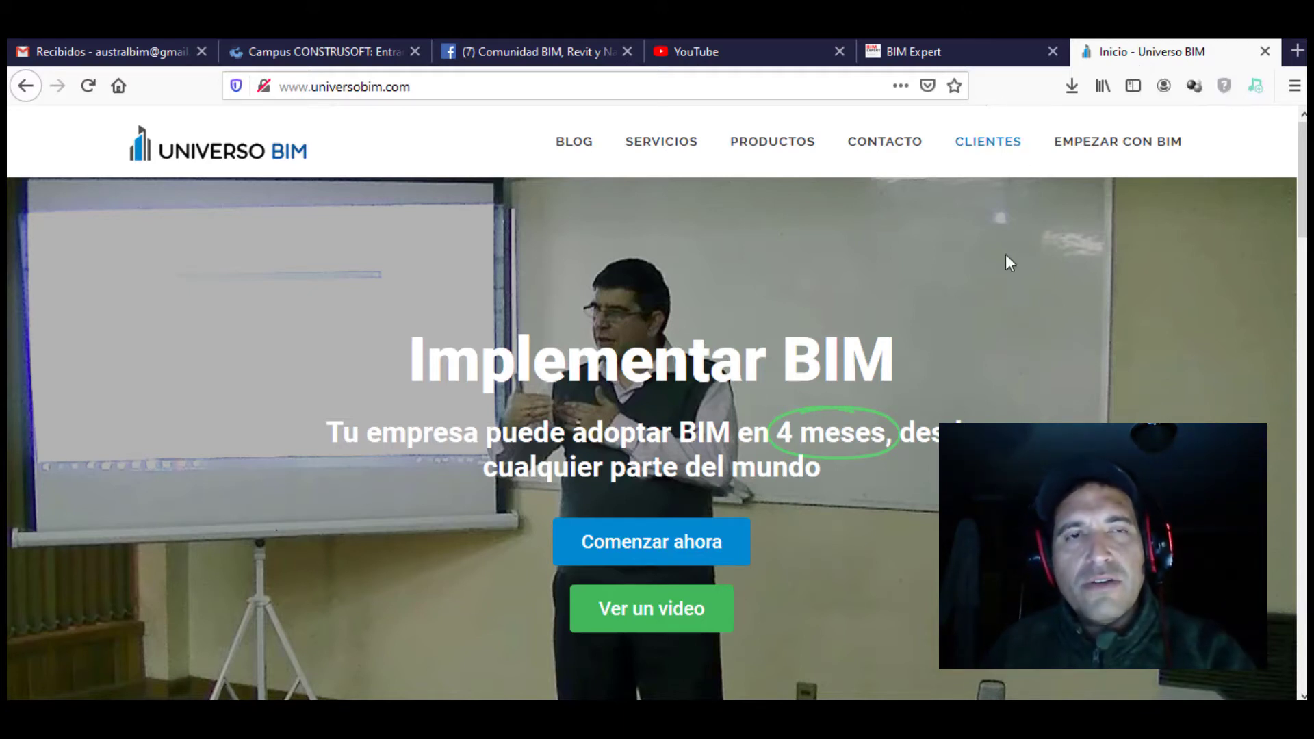
{"action": "scroll", "coordinate": [657, 439], "scroll_direction": "down", "scroll_amount": 2}
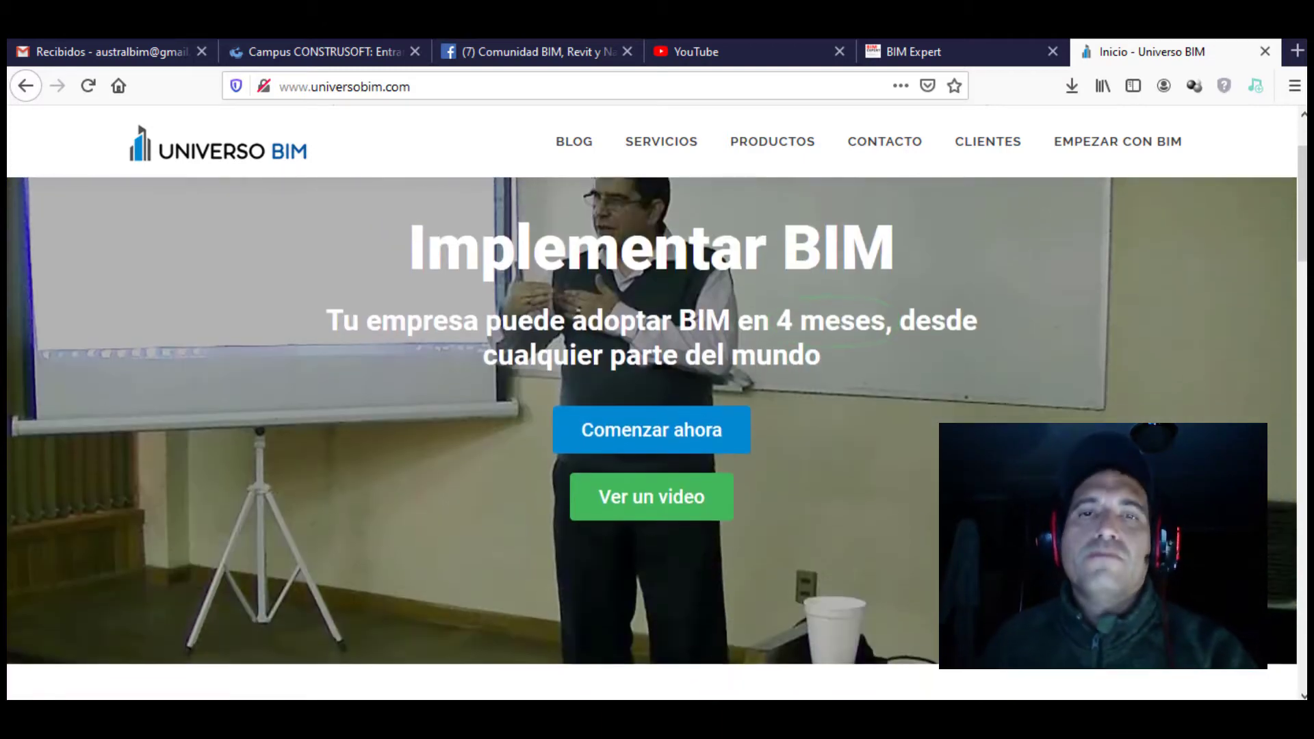
{"action": "scroll", "coordinate": [657, 438], "scroll_direction": "down", "scroll_amount": 2}
{"action": "scroll", "coordinate": [657, 438], "scroll_direction": "down", "scroll_amount": 4}
{"action": "scroll", "coordinate": [657, 438], "scroll_direction": "up", "scroll_amount": 10}
Circle the '4 meses' claim, then look through the resource sections and return to the top
{"action": "left_click_drag", "start_coordinate": [852, 406], "coordinate": [850, 410]}
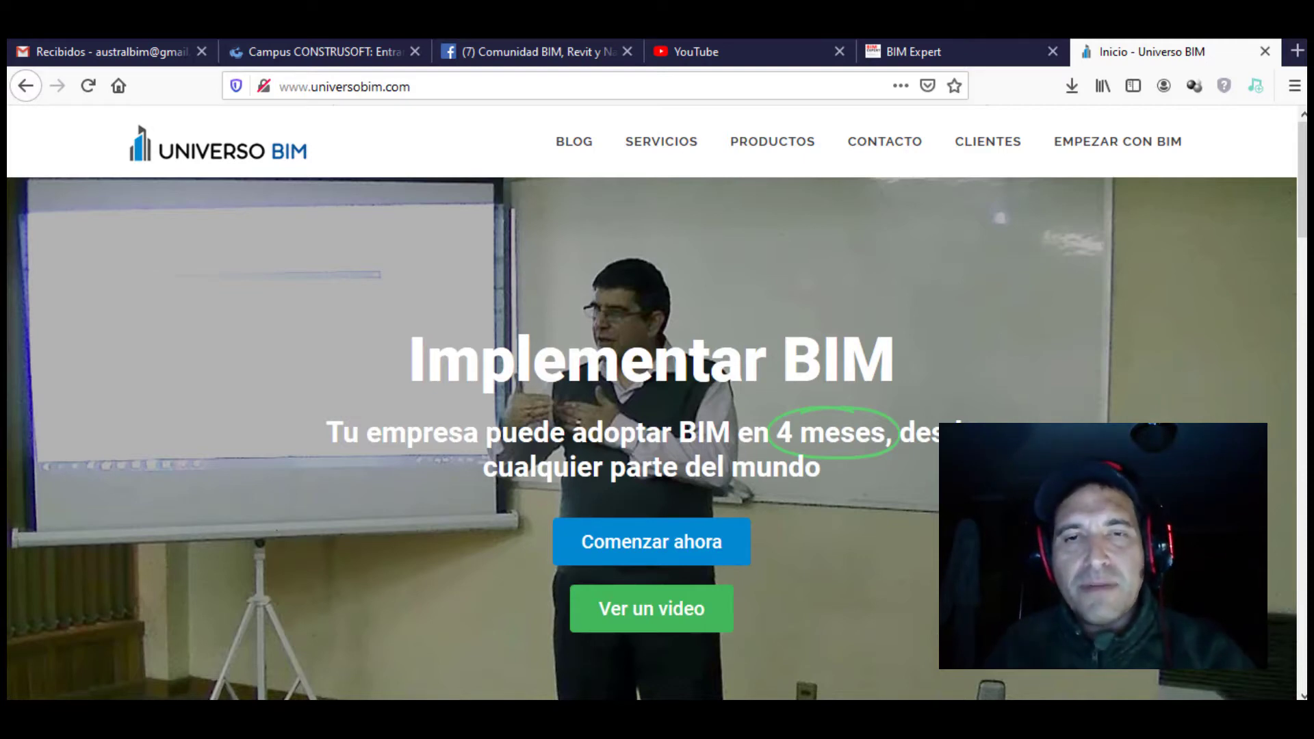
{"action": "scroll", "coordinate": [657, 438], "scroll_direction": "down", "scroll_amount": 3}
{"action": "scroll", "coordinate": [657, 438], "scroll_direction": "down", "scroll_amount": 5}
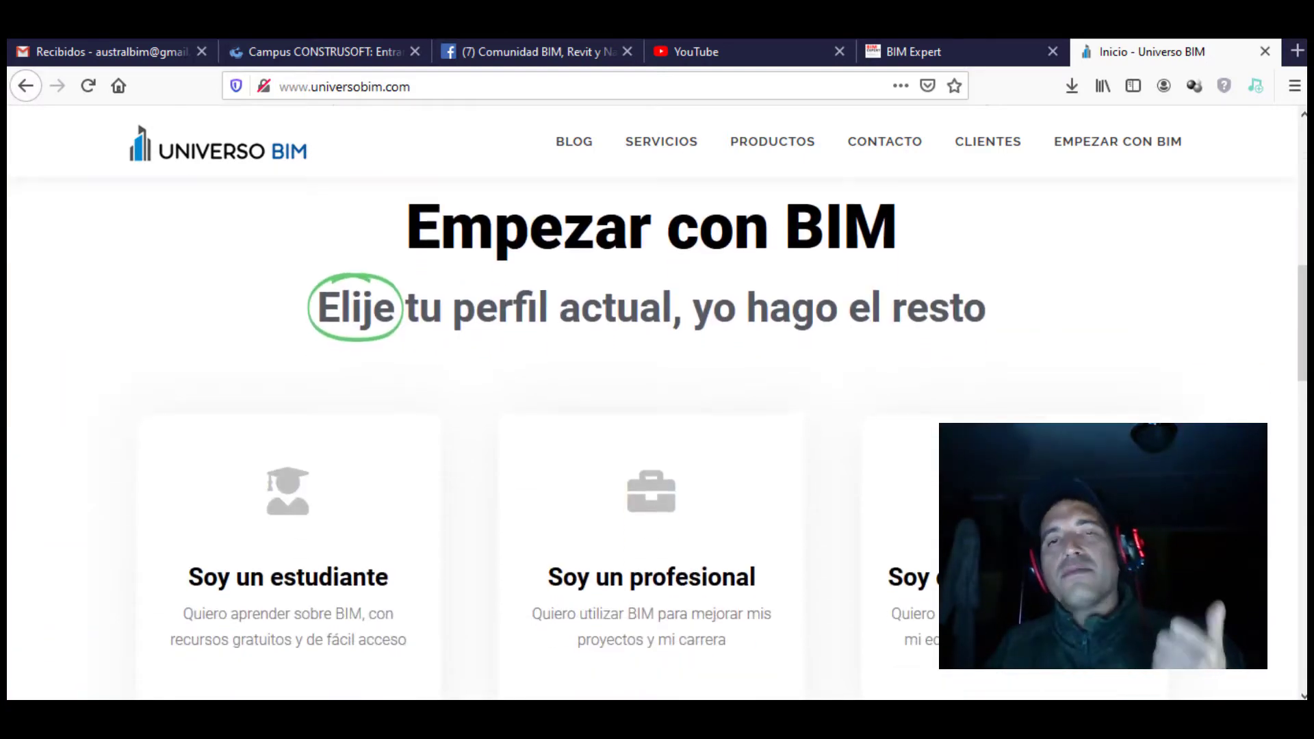
{"action": "scroll", "coordinate": [657, 438], "scroll_direction": "down", "scroll_amount": 5}
{"action": "scroll", "coordinate": [657, 438], "scroll_direction": "down", "scroll_amount": 5}
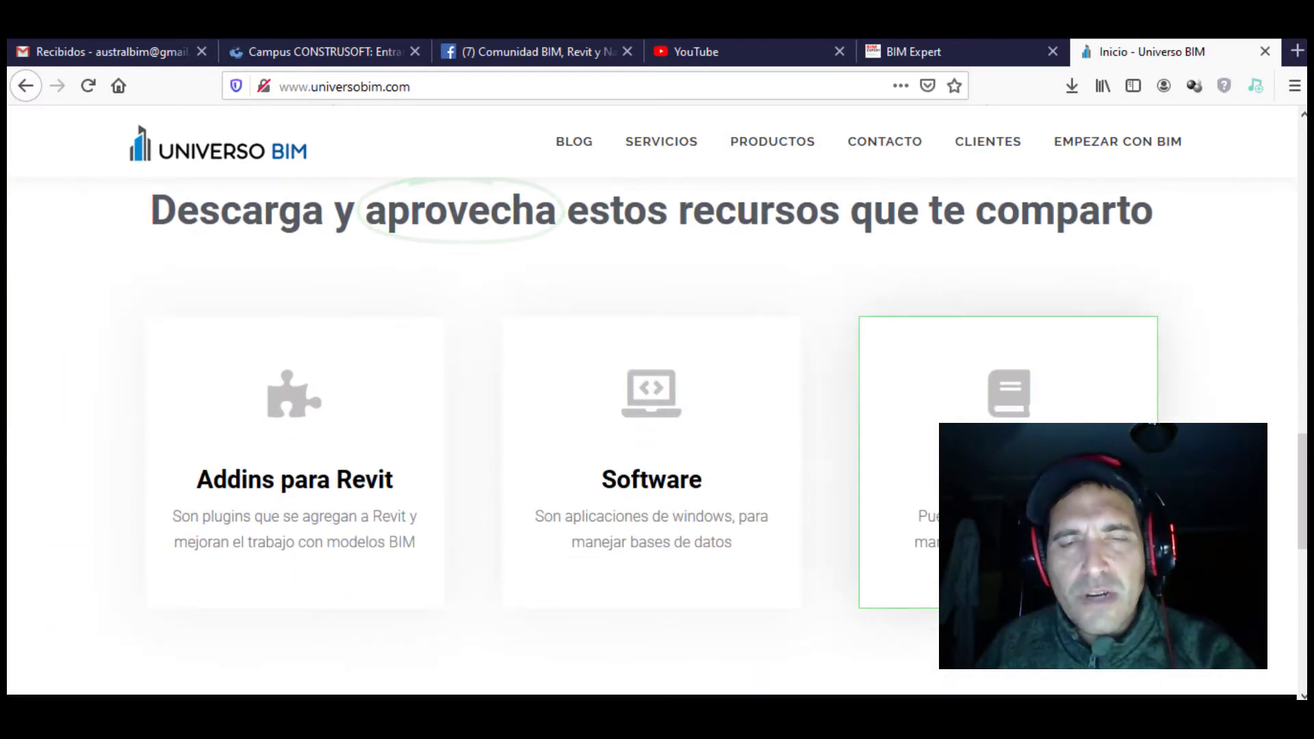
{"action": "scroll", "coordinate": [657, 438], "scroll_direction": "down", "scroll_amount": 2}
{"action": "scroll", "coordinate": [658, 438], "scroll_direction": "down", "scroll_amount": 5}
{"action": "scroll", "coordinate": [657, 438], "scroll_direction": "down", "scroll_amount": 2}
{"action": "scroll", "coordinate": [657, 438], "scroll_direction": "up", "scroll_amount": 6}
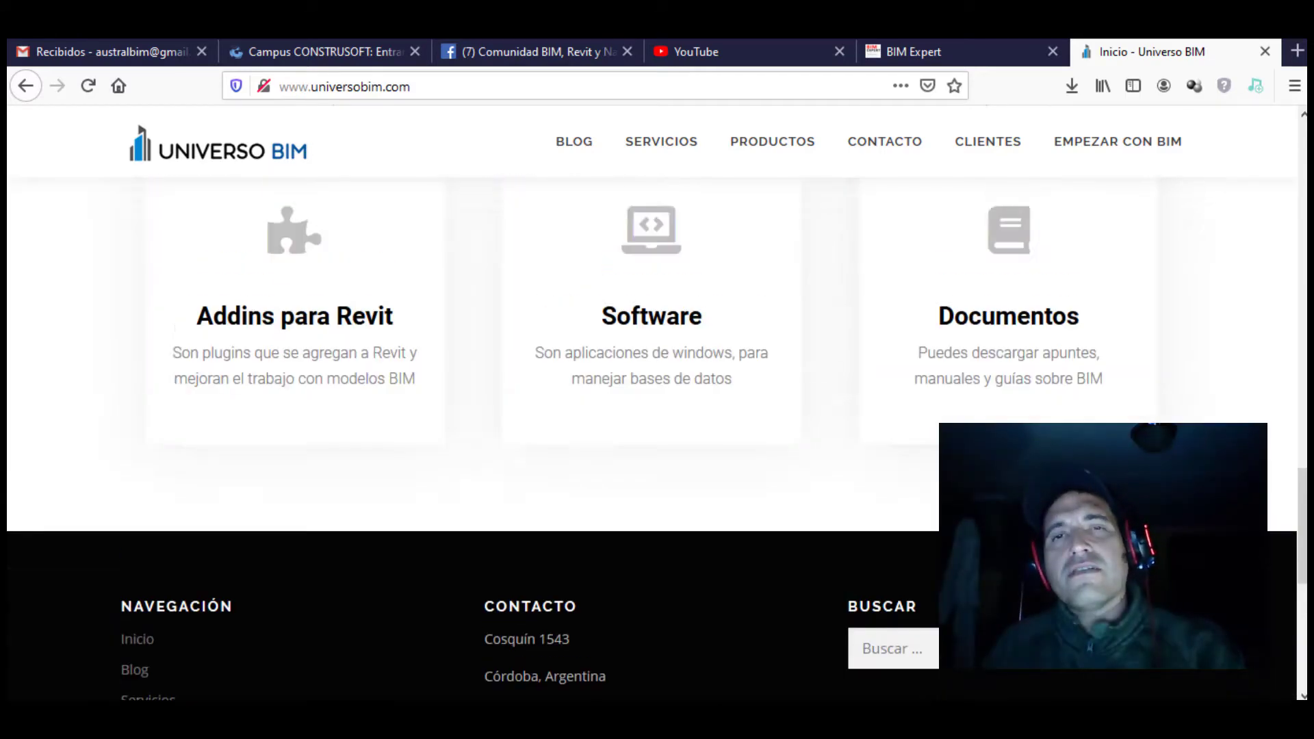
{"action": "scroll", "coordinate": [657, 438], "scroll_direction": "up", "scroll_amount": 5}
{"action": "scroll", "coordinate": [657, 438], "scroll_direction": "up", "scroll_amount": 4}
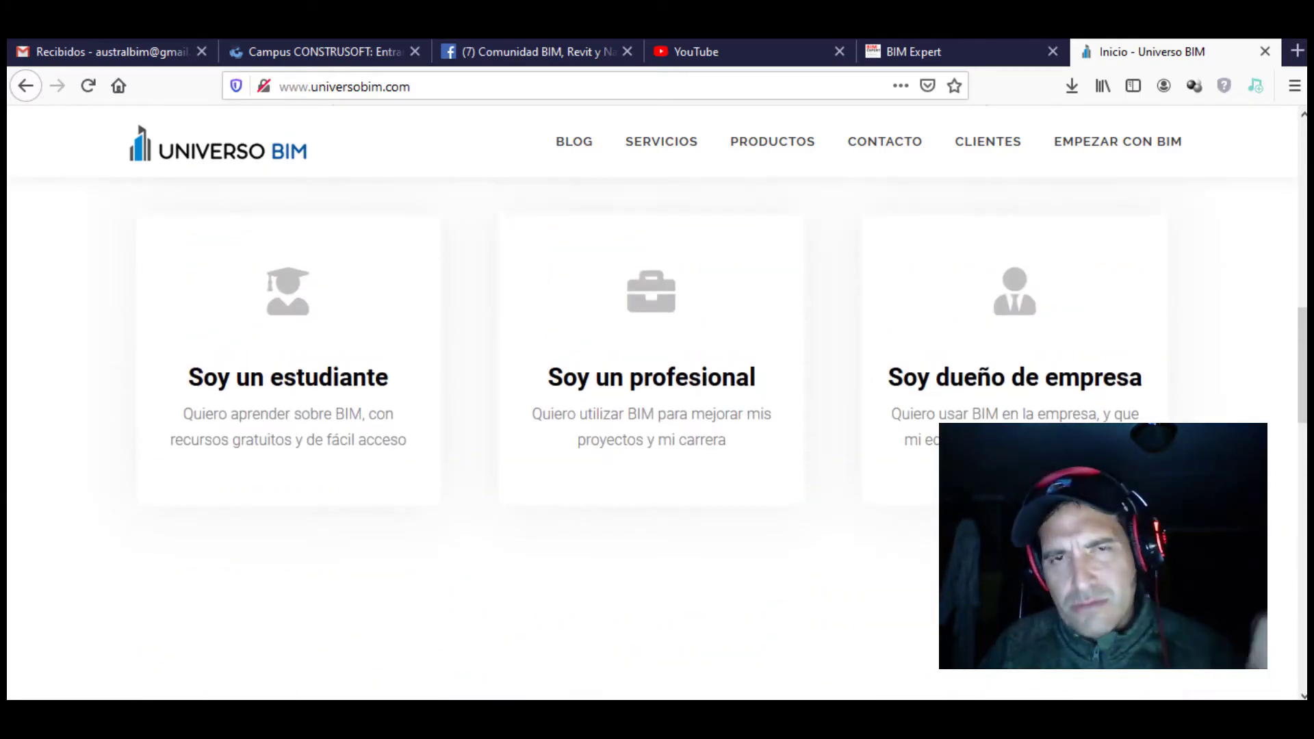
{"action": "scroll", "coordinate": [657, 438], "scroll_direction": "up", "scroll_amount": 5}
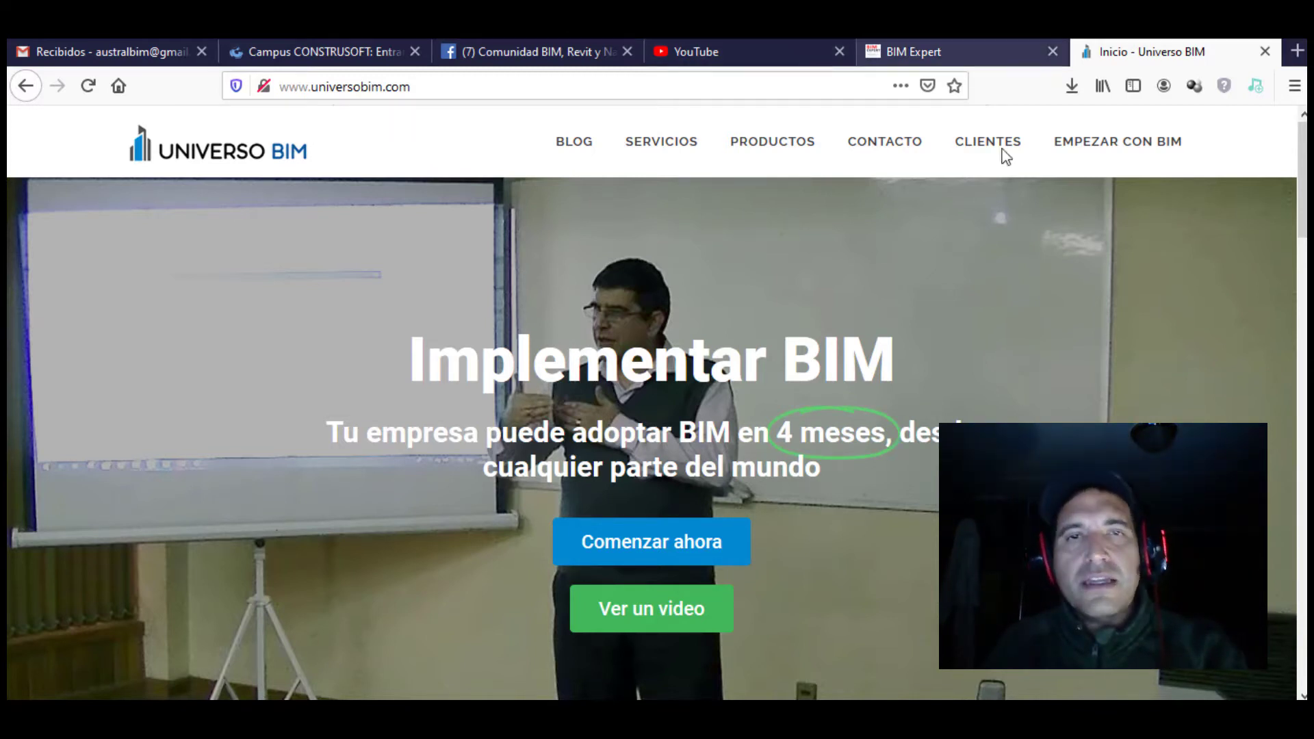
Return to the BIM Expert site and scroll down to the footer's contact details and social links
{"action": "key", "text": "ctrl+Page_Up"}
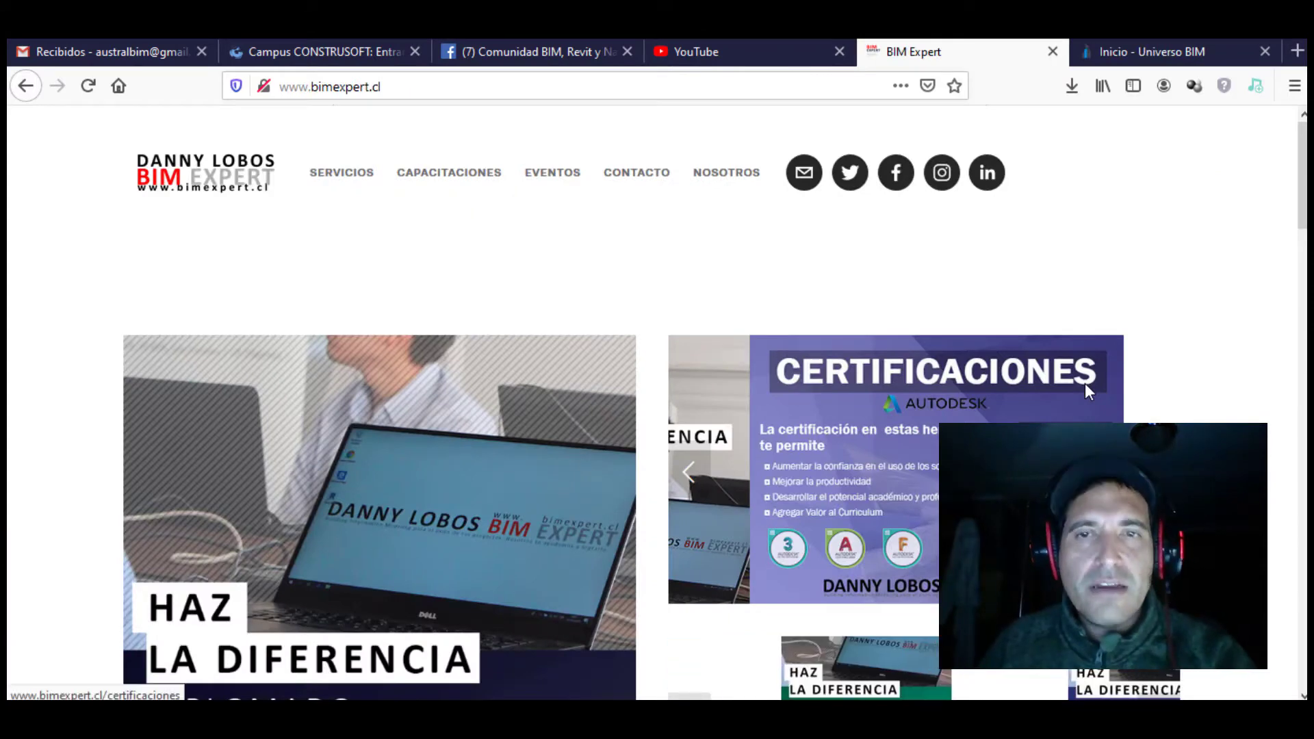
{"action": "scroll", "coordinate": [889, 479], "scroll_direction": "down", "scroll_amount": 3}
{"action": "scroll", "coordinate": [890, 480], "scroll_direction": "down", "scroll_amount": 3}
{"action": "scroll", "coordinate": [890, 479], "scroll_direction": "down", "scroll_amount": 2}
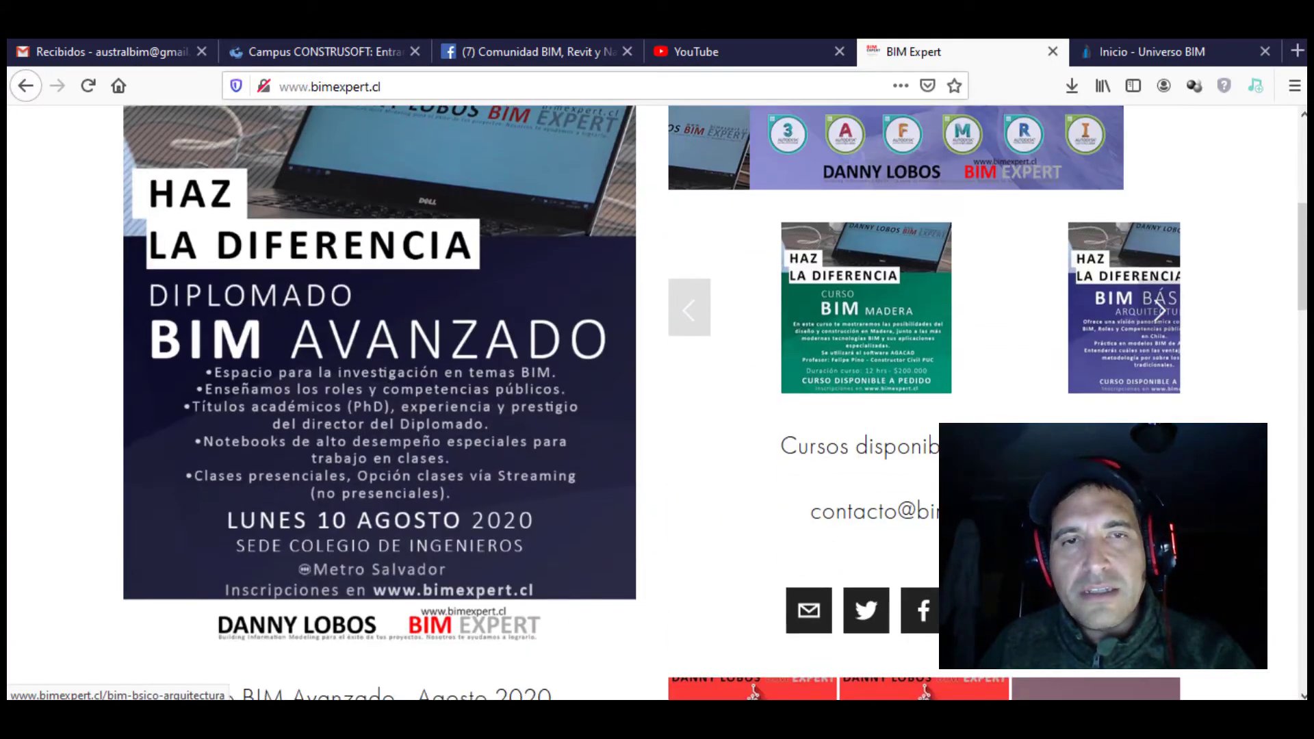
{"action": "scroll", "coordinate": [650, 411], "scroll_direction": "down", "scroll_amount": 1}
{"action": "scroll", "coordinate": [650, 410], "scroll_direction": "down", "scroll_amount": 2}
{"action": "scroll", "coordinate": [650, 411], "scroll_direction": "down", "scroll_amount": 3}
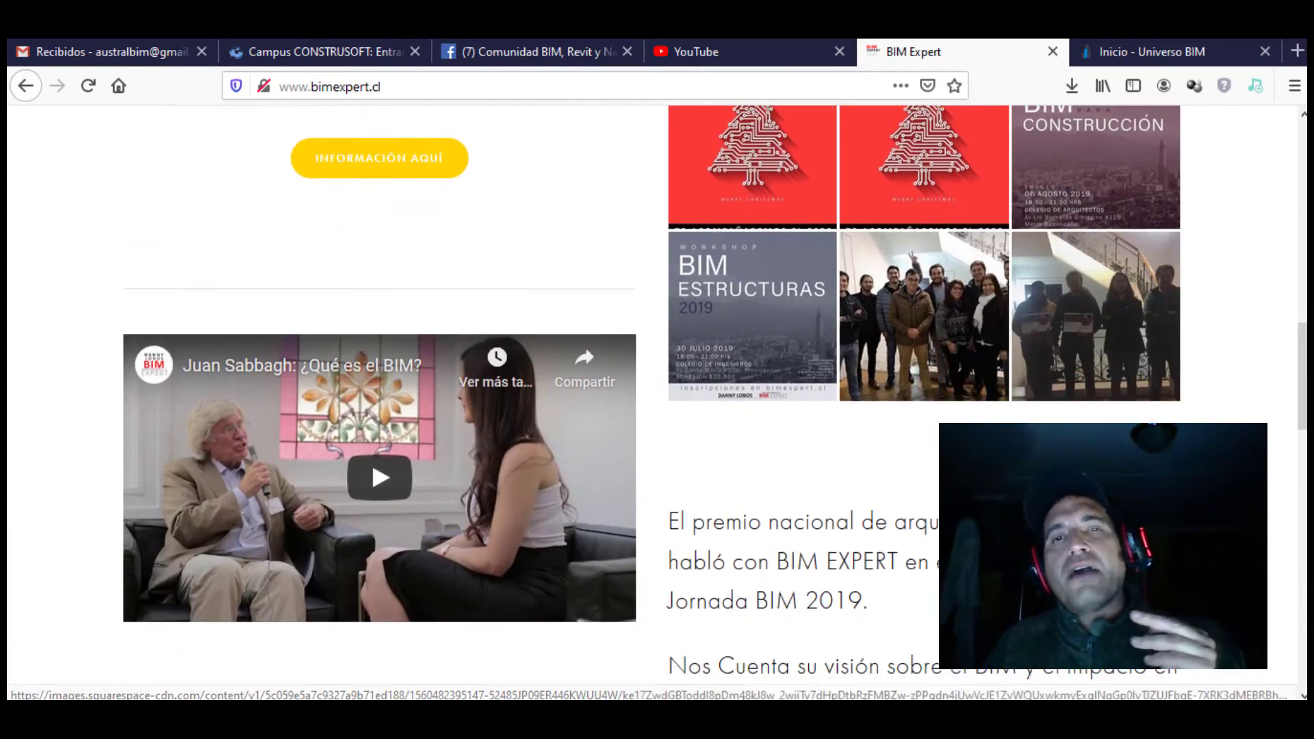
{"action": "scroll", "coordinate": [650, 411], "scroll_direction": "down", "scroll_amount": 6}
{"action": "scroll", "coordinate": [650, 411], "scroll_direction": "down", "scroll_amount": 2}
{"action": "scroll", "coordinate": [650, 411], "scroll_direction": "down", "scroll_amount": 5}
{"action": "scroll", "coordinate": [650, 411], "scroll_direction": "down", "scroll_amount": 5}
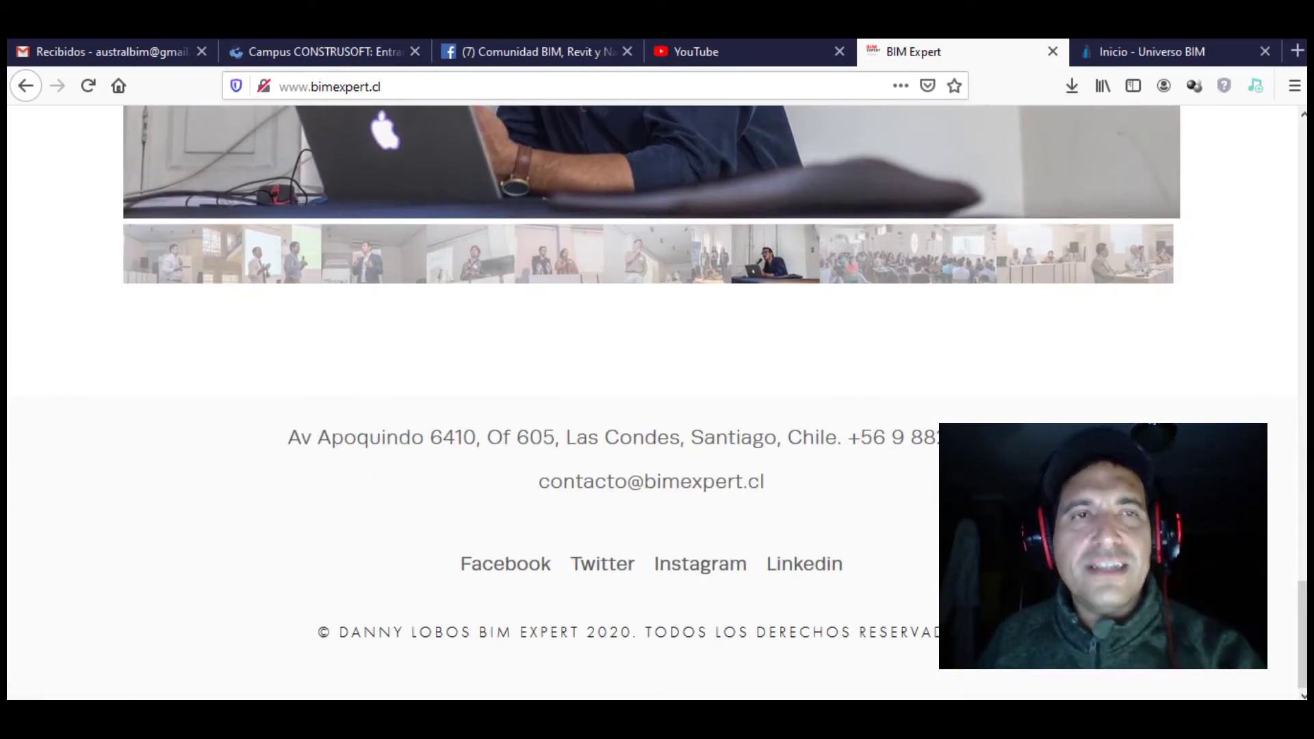
Scroll up the Campus login page to show the new-user registration option
{"action": "scroll", "coordinate": [650, 411], "scroll_direction": "up", "scroll_amount": 10}
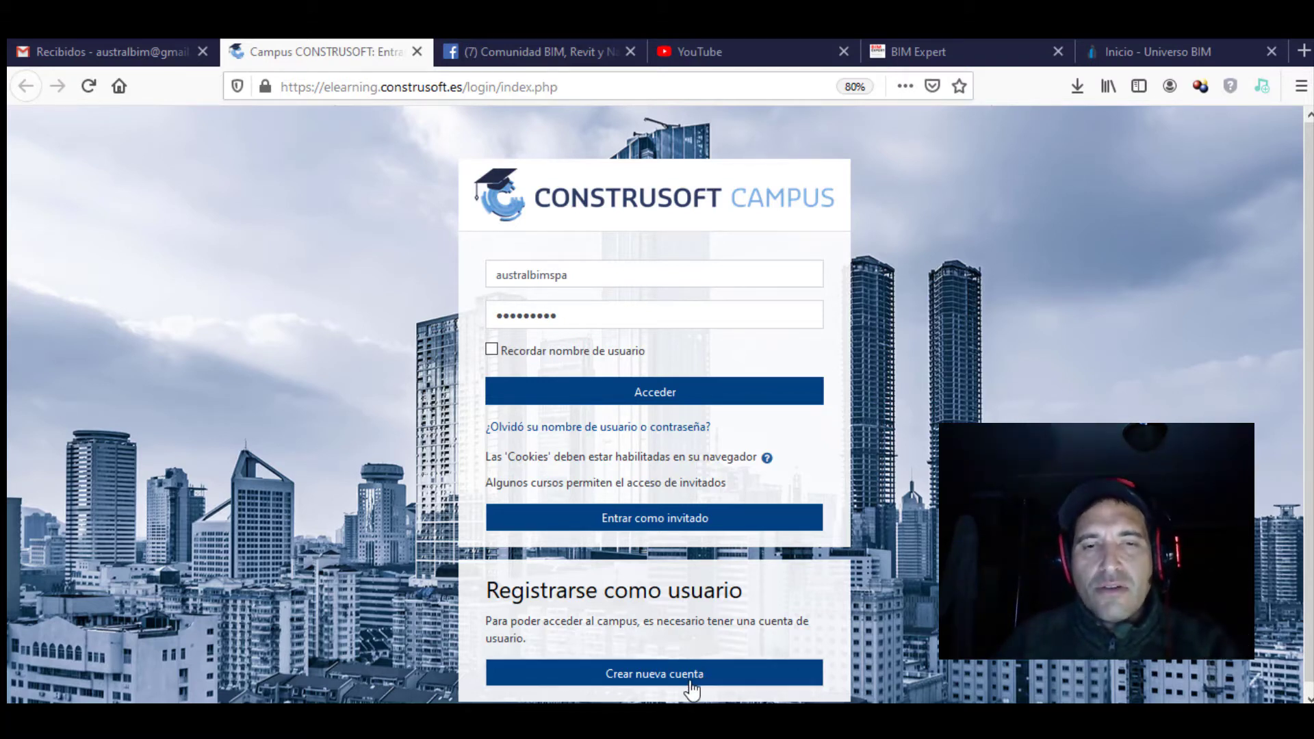
Bring up the Nueva cuenta signup form and look over its fields
{"action": "left_click", "coordinate": [693, 678]}
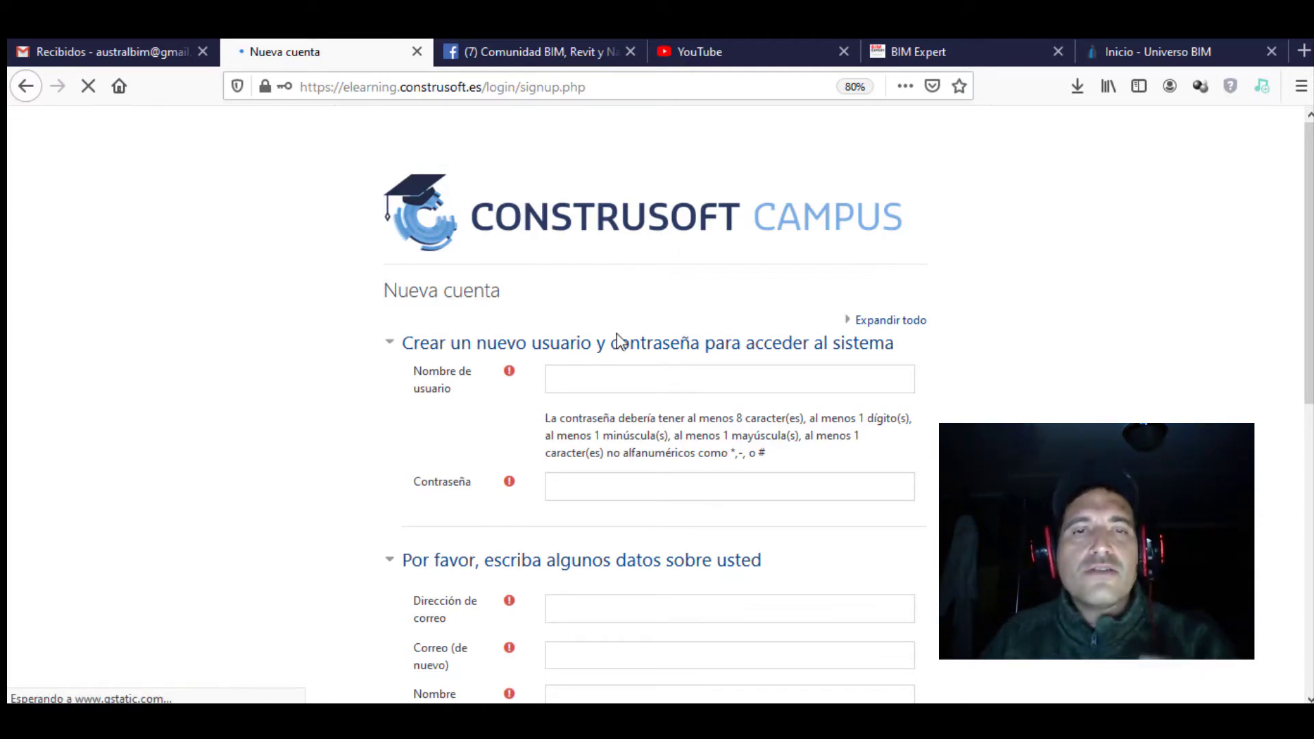
{"action": "scroll", "coordinate": [677, 367], "scroll_direction": "down", "scroll_amount": 2}
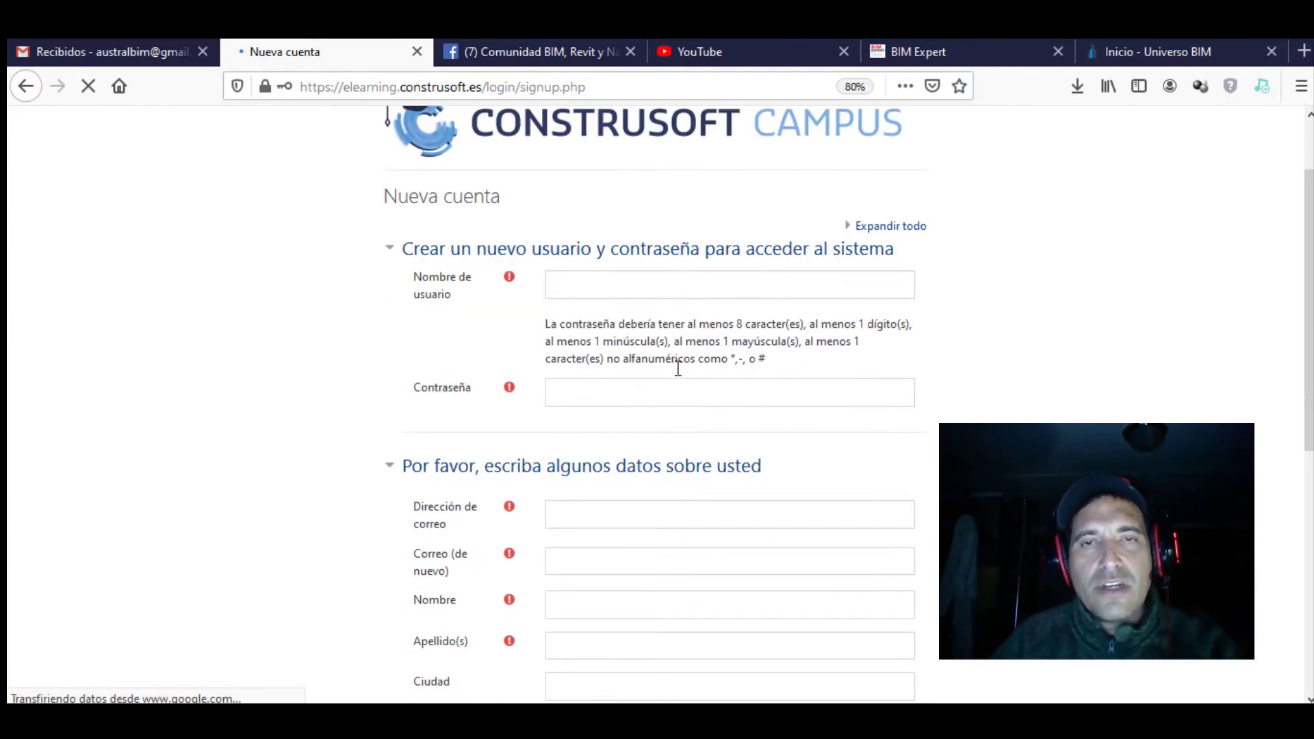
{"action": "scroll", "coordinate": [686, 442], "scroll_direction": "down", "scroll_amount": 2}
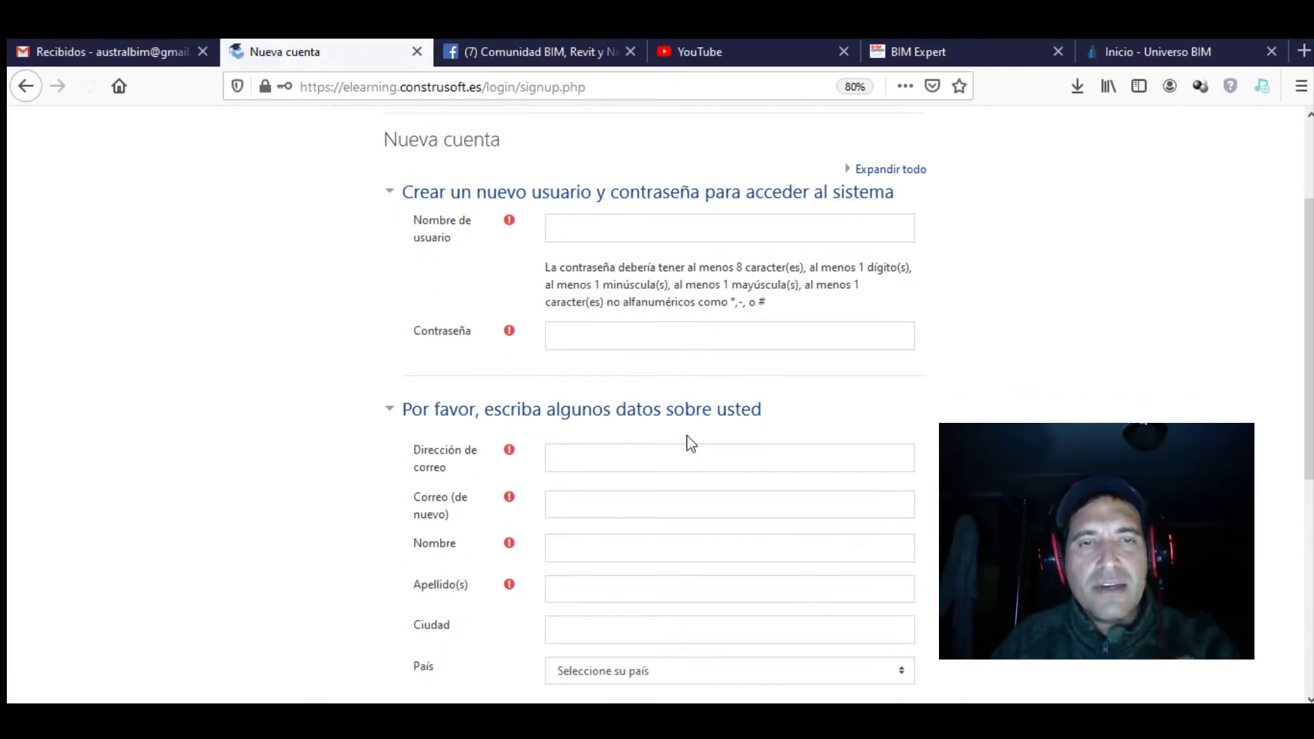
{"action": "scroll", "coordinate": [670, 464], "scroll_direction": "down", "scroll_amount": 2}
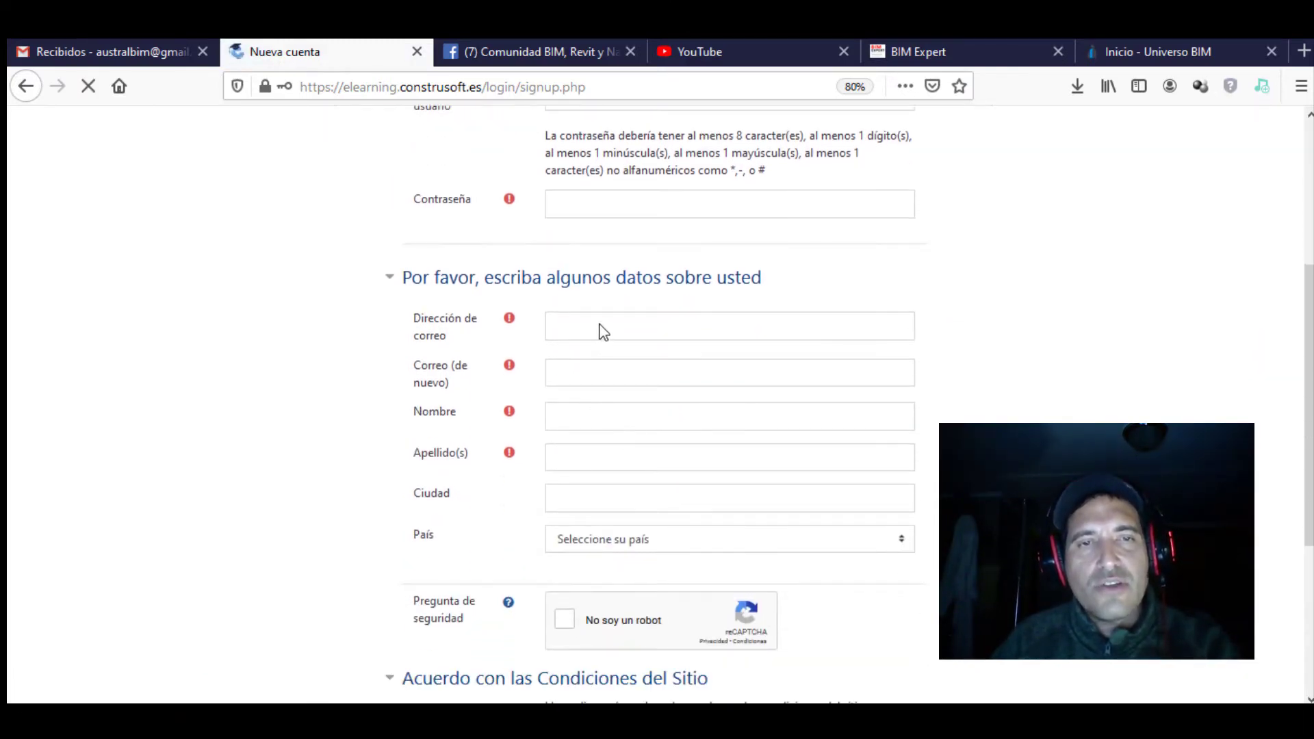
{"action": "scroll", "coordinate": [659, 452], "scroll_direction": "down", "scroll_amount": 2}
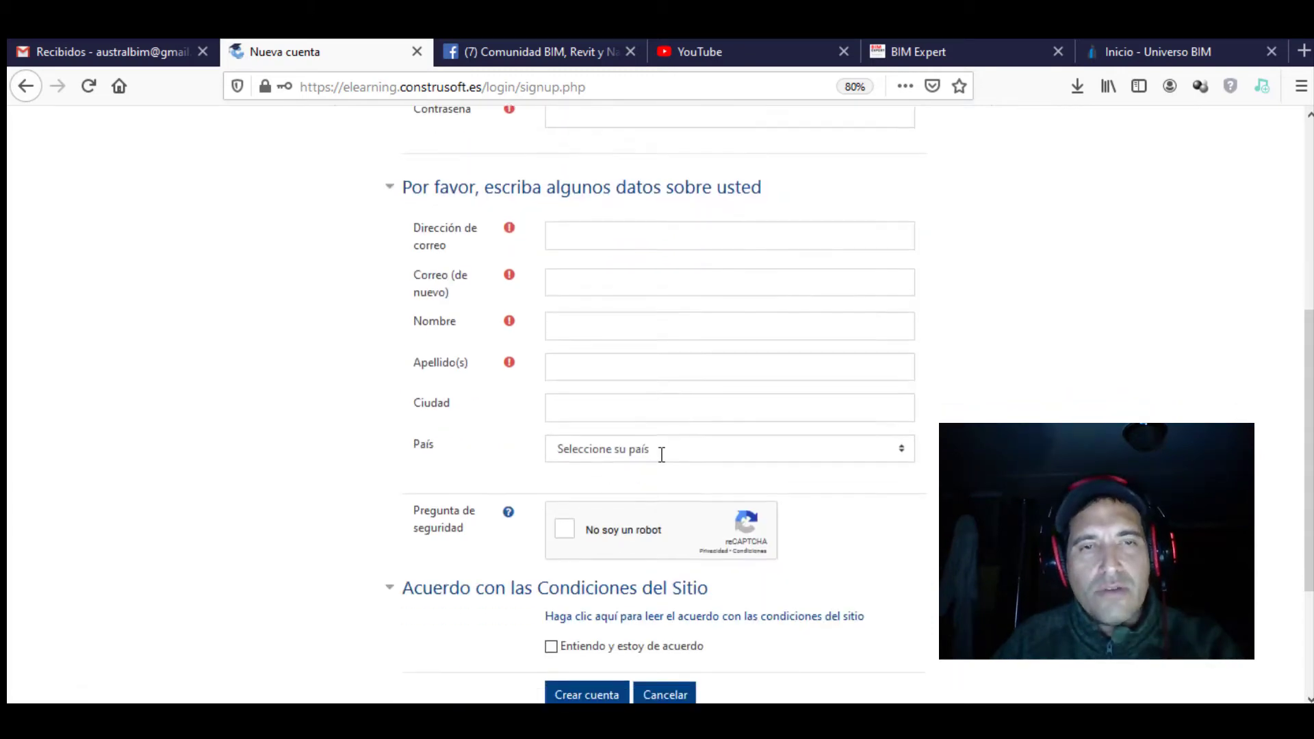
{"action": "scroll", "coordinate": [661, 454], "scroll_direction": "down", "scroll_amount": 2}
{"action": "scroll", "coordinate": [660, 454], "scroll_direction": "down", "scroll_amount": 2}
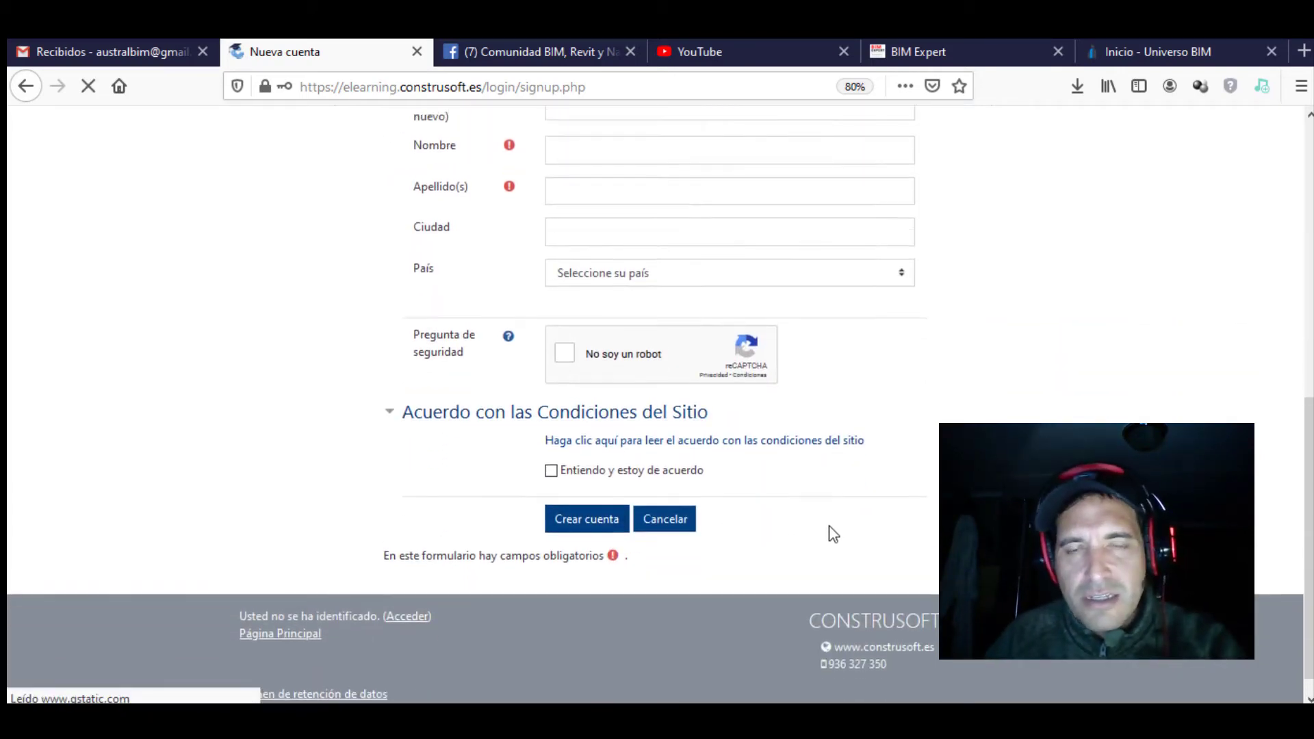
{"action": "scroll", "coordinate": [832, 534], "scroll_direction": "up", "scroll_amount": 5}
{"action": "scroll", "coordinate": [832, 533], "scroll_direction": "up", "scroll_amount": 3}
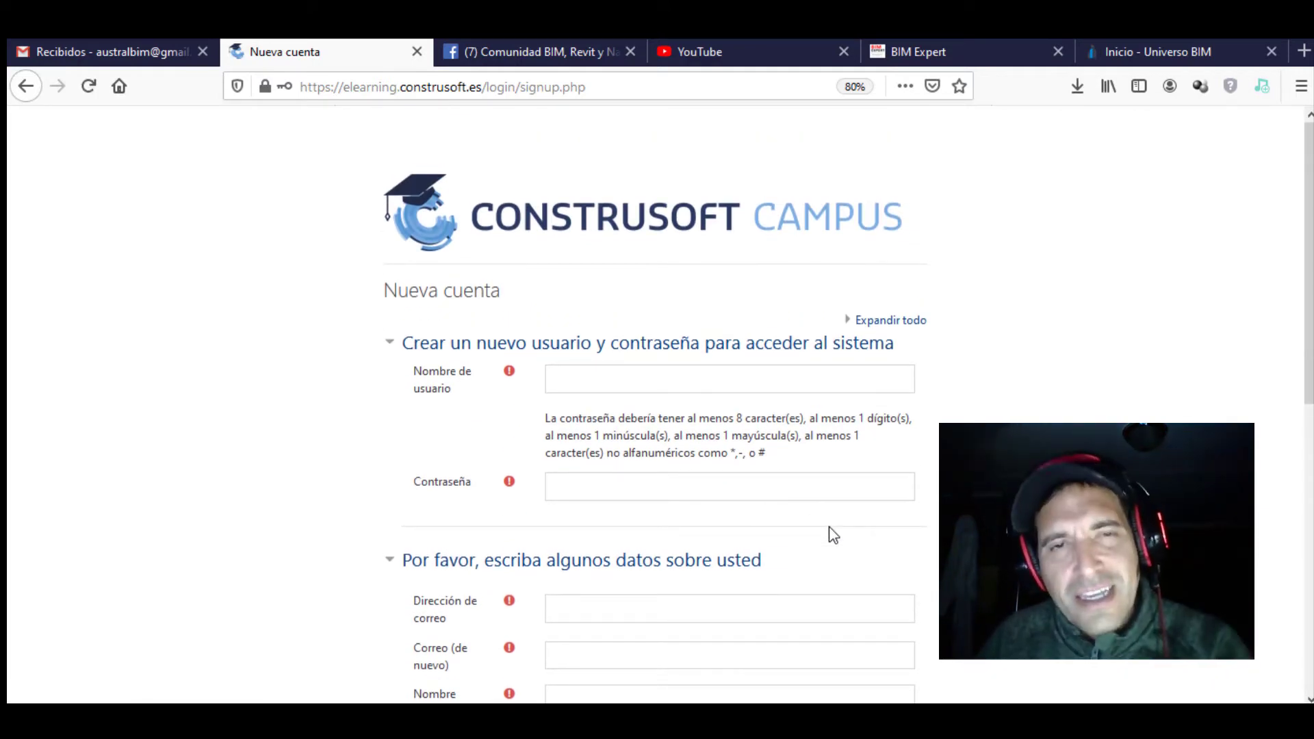
Finish reviewing the signup form without submitting, then go back to the login page
{"action": "scroll", "coordinate": [833, 534], "scroll_direction": "down", "scroll_amount": 2}
{"action": "scroll", "coordinate": [832, 534], "scroll_direction": "down", "scroll_amount": 3}
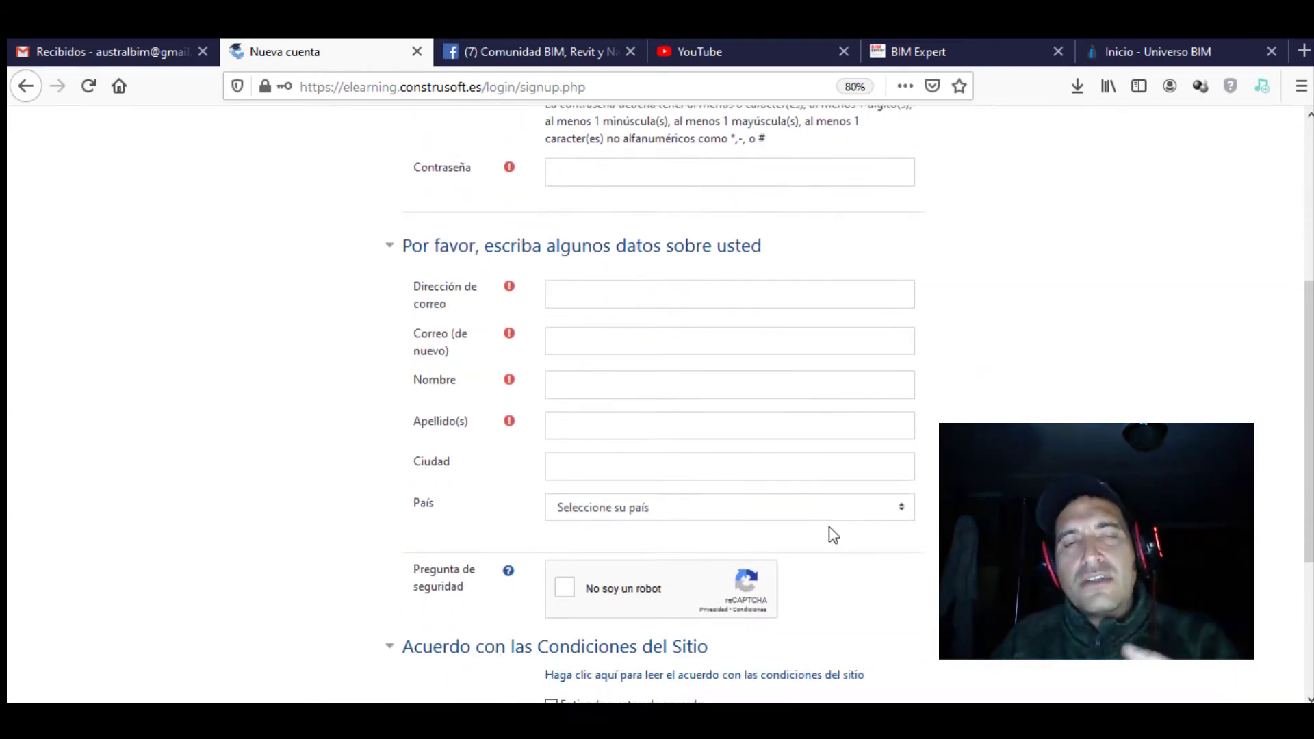
{"action": "scroll", "coordinate": [832, 534], "scroll_direction": "down", "scroll_amount": 2}
{"action": "scroll", "coordinate": [832, 534], "scroll_direction": "down", "scroll_amount": 2}
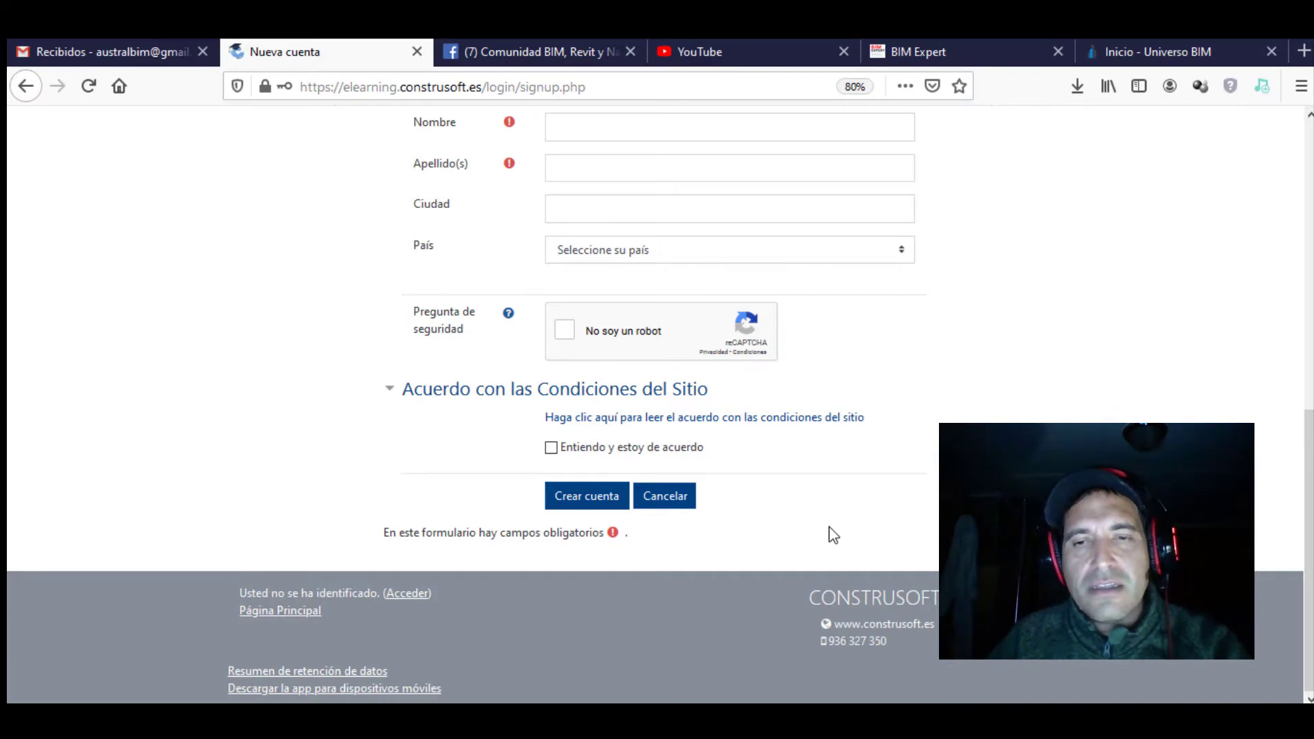
{"action": "scroll", "coordinate": [830, 532], "scroll_direction": "up", "scroll_amount": 2}
{"action": "scroll", "coordinate": [831, 533], "scroll_direction": "up", "scroll_amount": 5}
{"action": "scroll", "coordinate": [830, 532], "scroll_direction": "up", "scroll_amount": 2}
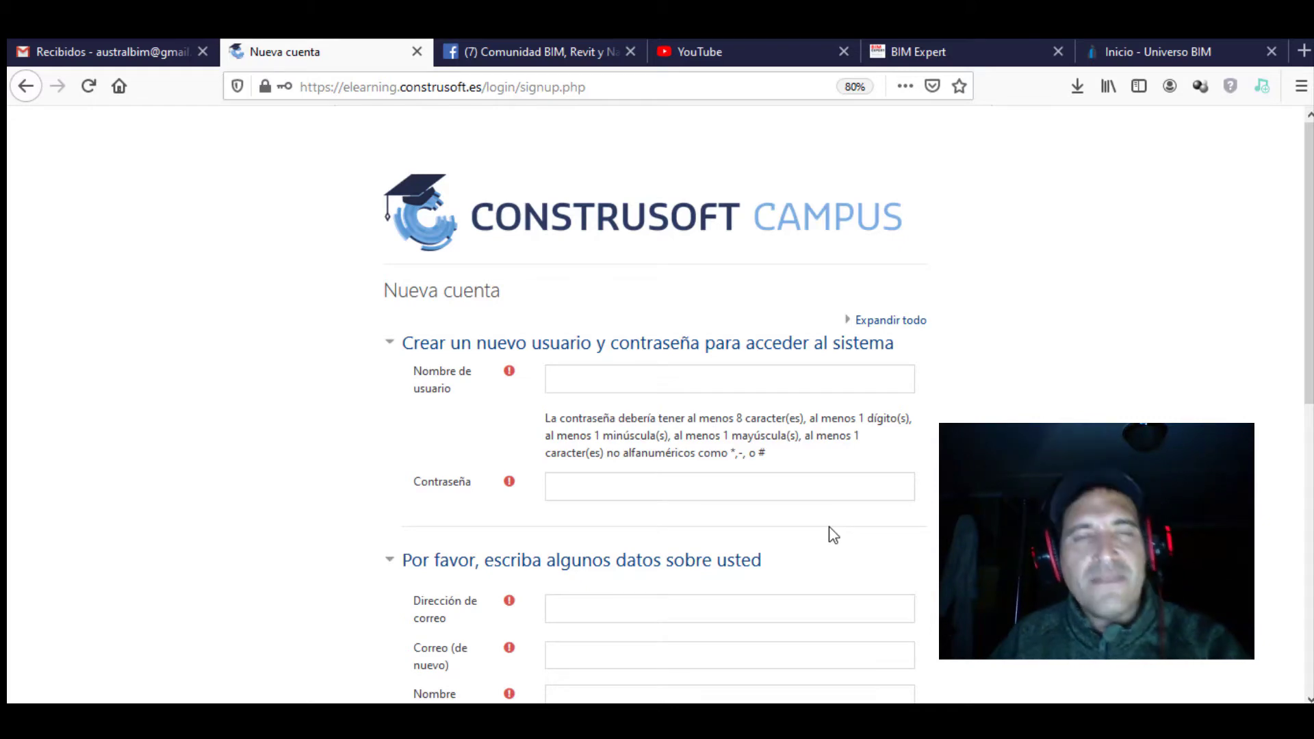
{"action": "scroll", "coordinate": [832, 534], "scroll_direction": "down", "scroll_amount": 1}
{"action": "scroll", "coordinate": [832, 534], "scroll_direction": "down", "scroll_amount": 2}
{"action": "scroll", "coordinate": [833, 534], "scroll_direction": "down", "scroll_amount": 2}
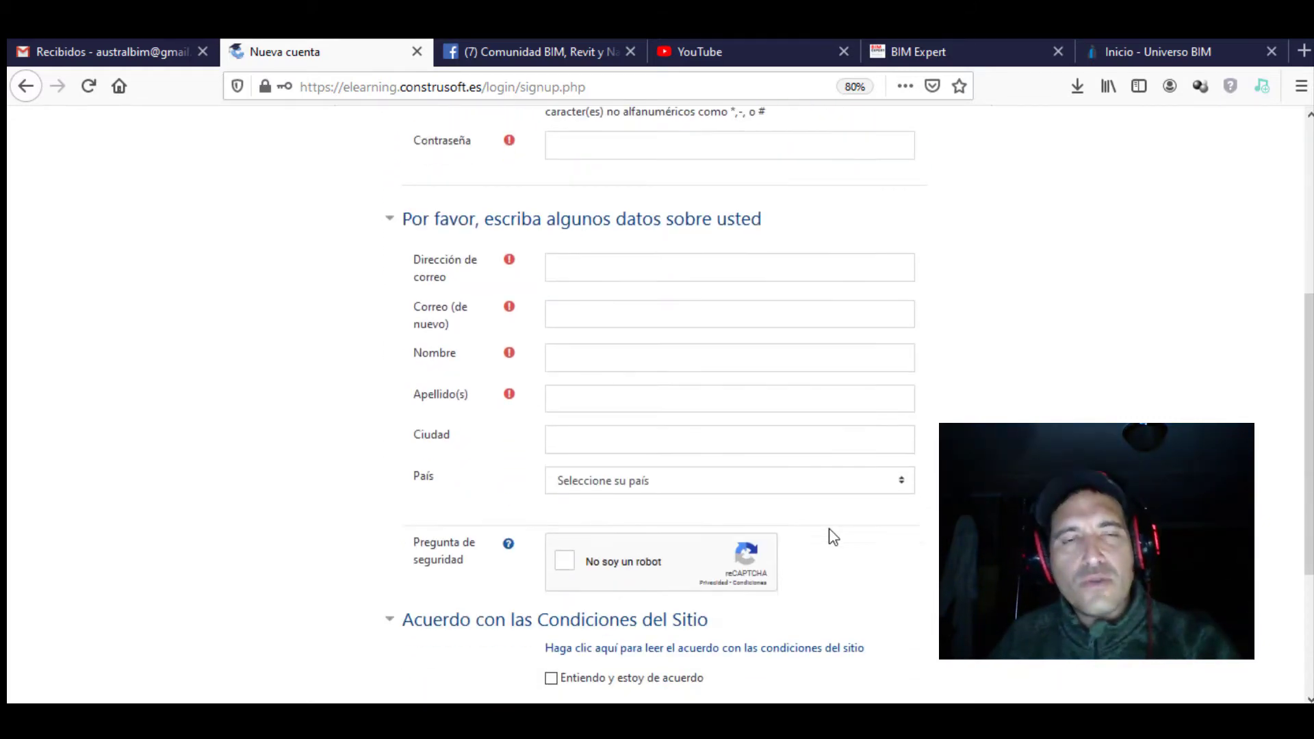
{"action": "scroll", "coordinate": [833, 534], "scroll_direction": "down", "scroll_amount": 1}
{"action": "scroll", "coordinate": [833, 534], "scroll_direction": "down", "scroll_amount": 3}
{"action": "key", "text": "alt+Left"}
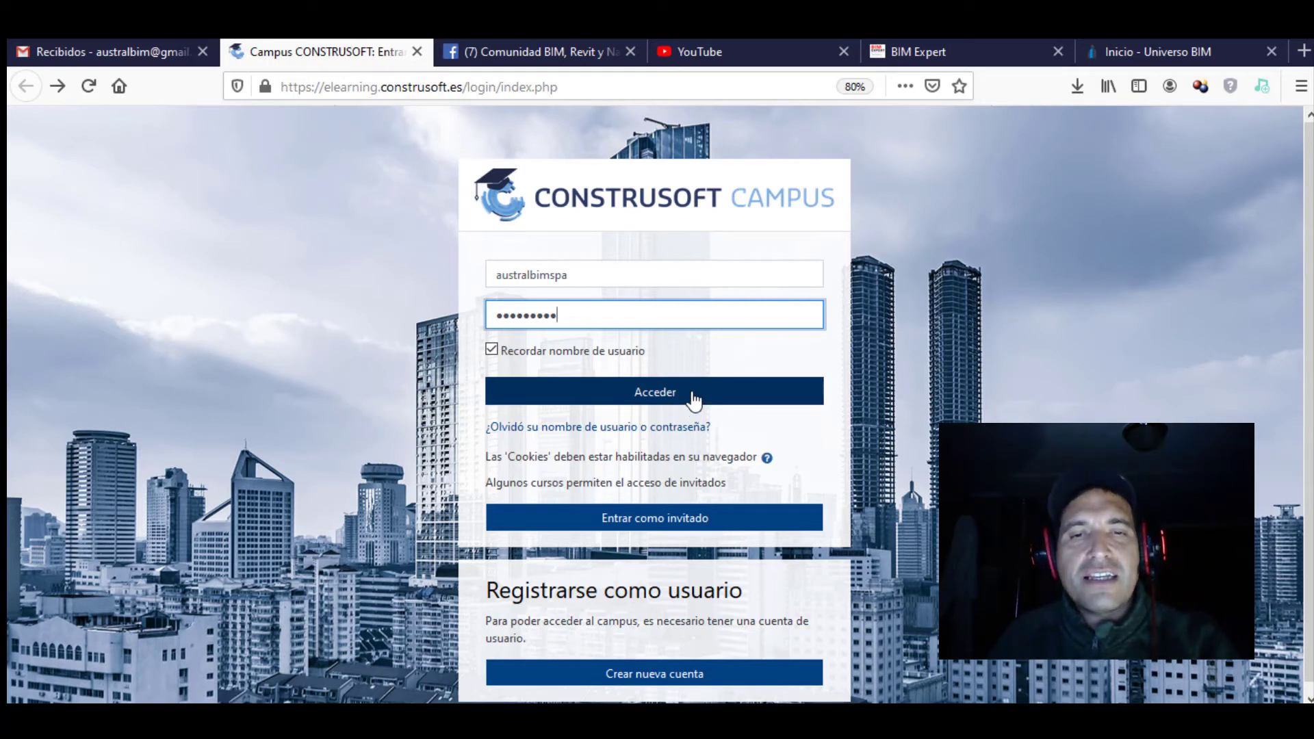
Sign in to the campus and glance over the home page
{"action": "left_click", "coordinate": [695, 401]}
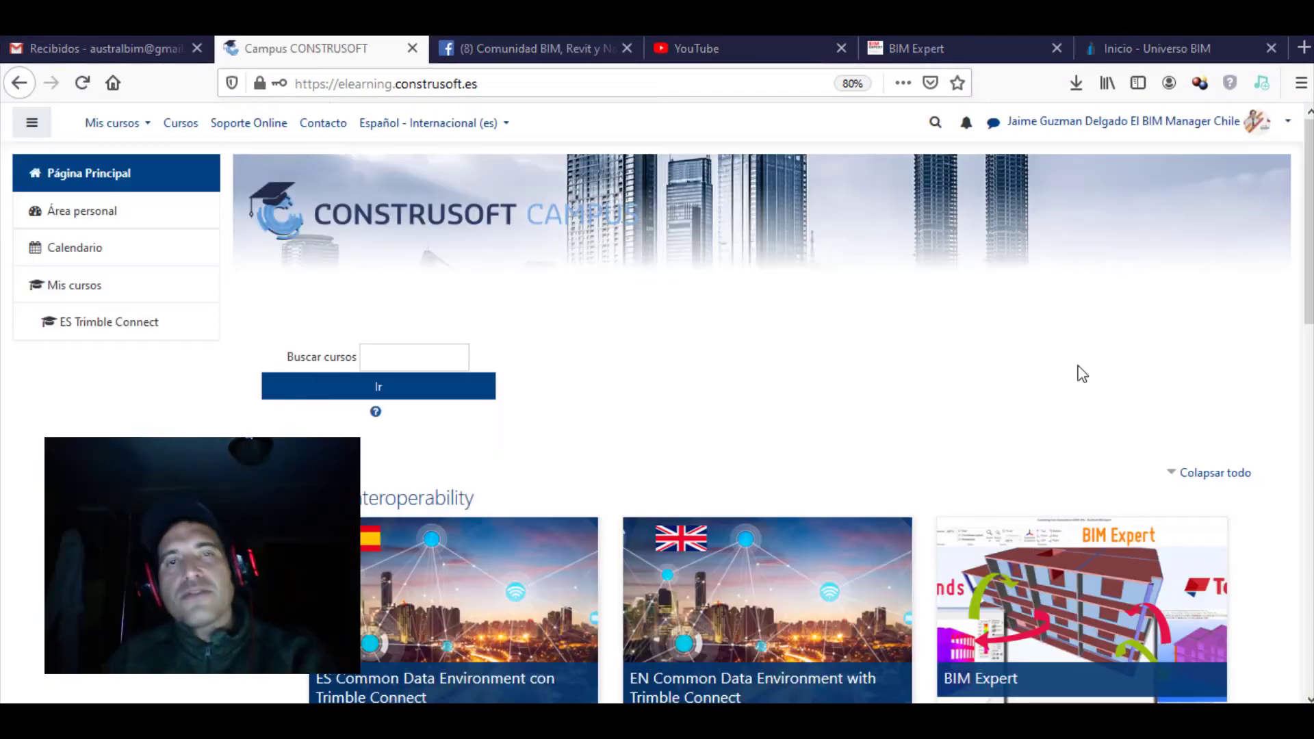
{"action": "scroll", "coordinate": [724, 411], "scroll_direction": "down", "scroll_amount": 3}
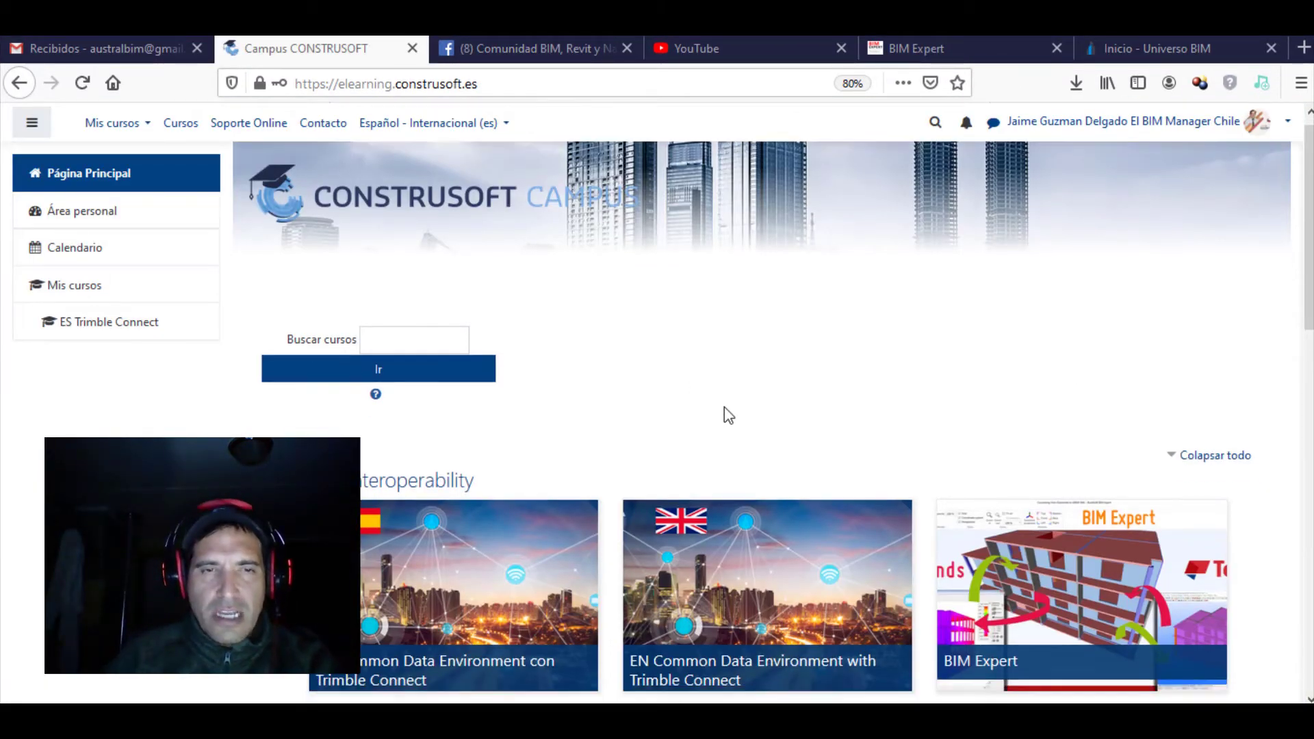
{"action": "scroll", "coordinate": [724, 406], "scroll_direction": "down", "scroll_amount": 3}
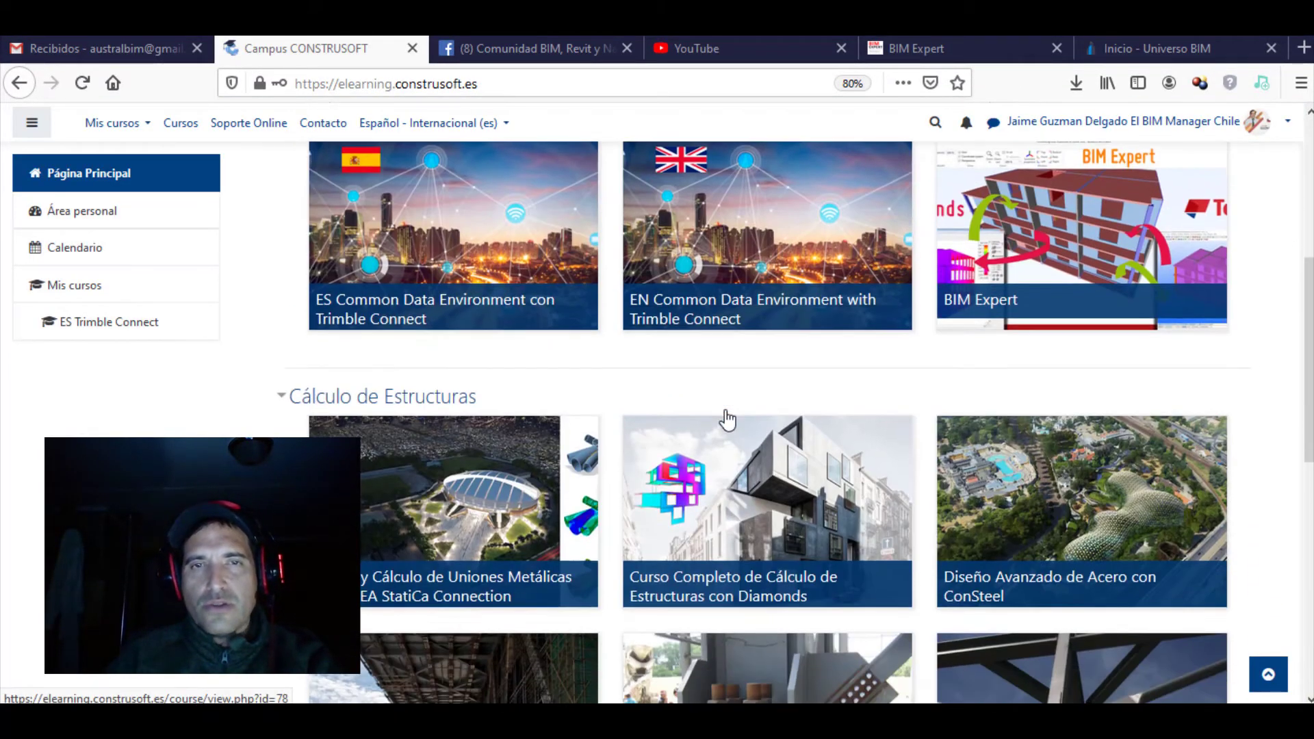
{"action": "scroll", "coordinate": [725, 410], "scroll_direction": "up", "scroll_amount": 1}
{"action": "scroll", "coordinate": [726, 414], "scroll_direction": "up", "scroll_amount": 2}
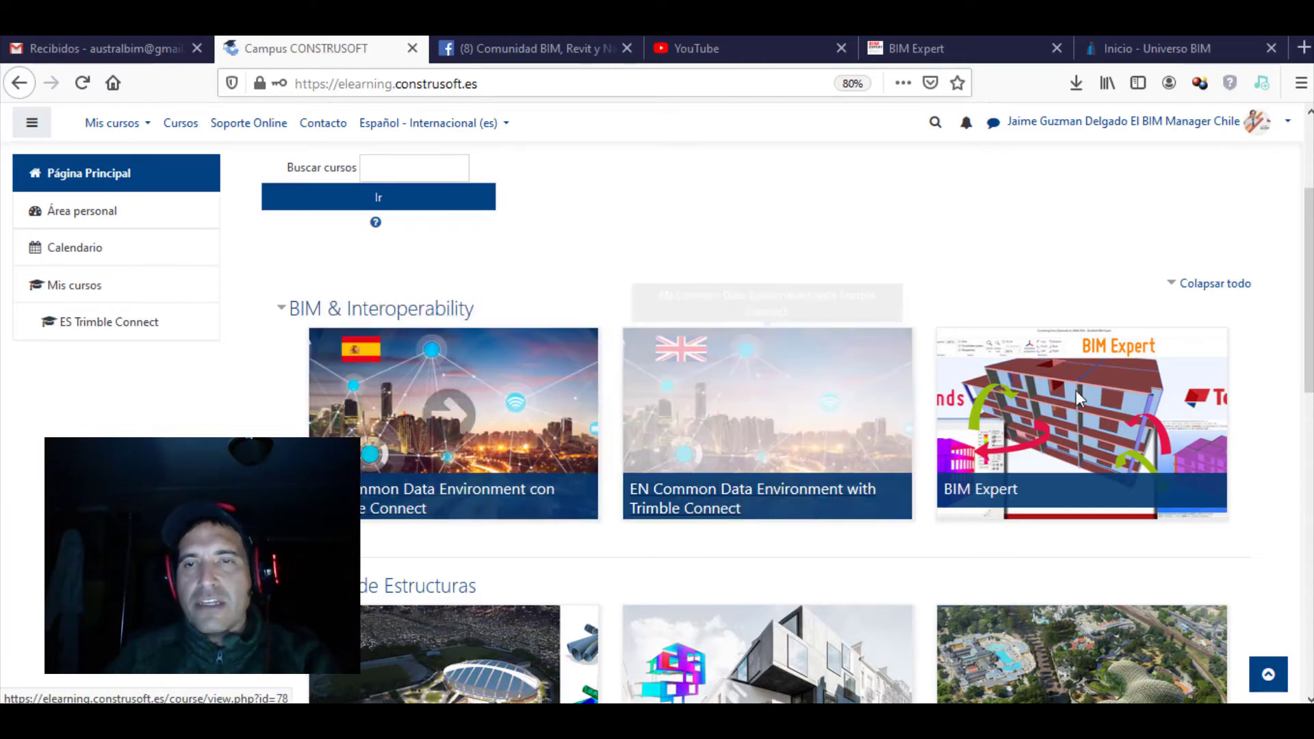
Browse the catalogue through BIM & Interoperability, Cálculo de Estructuras and Tekla Structures course cards
{"action": "scroll", "coordinate": [1141, 505], "scroll_direction": "down", "scroll_amount": 3}
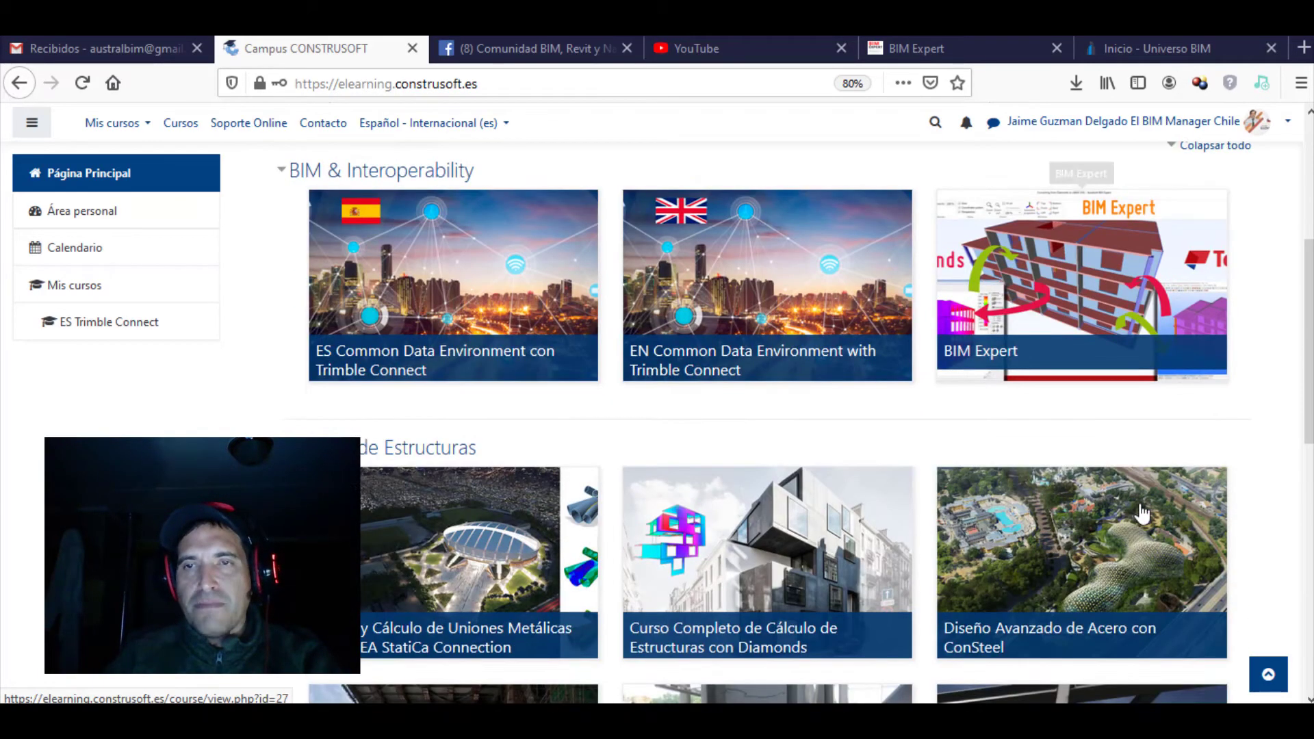
{"action": "scroll", "coordinate": [487, 357], "scroll_direction": "down", "scroll_amount": 2}
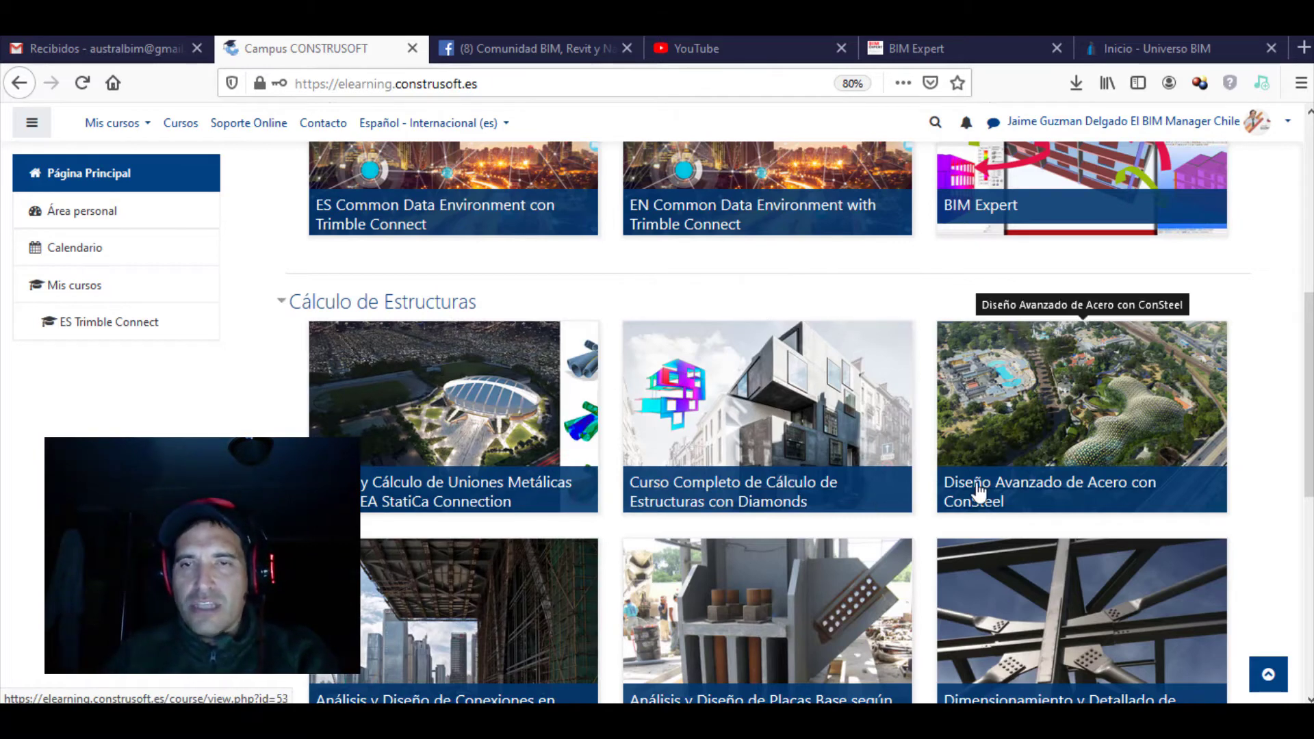
{"action": "scroll", "coordinate": [979, 491], "scroll_direction": "down", "scroll_amount": 2}
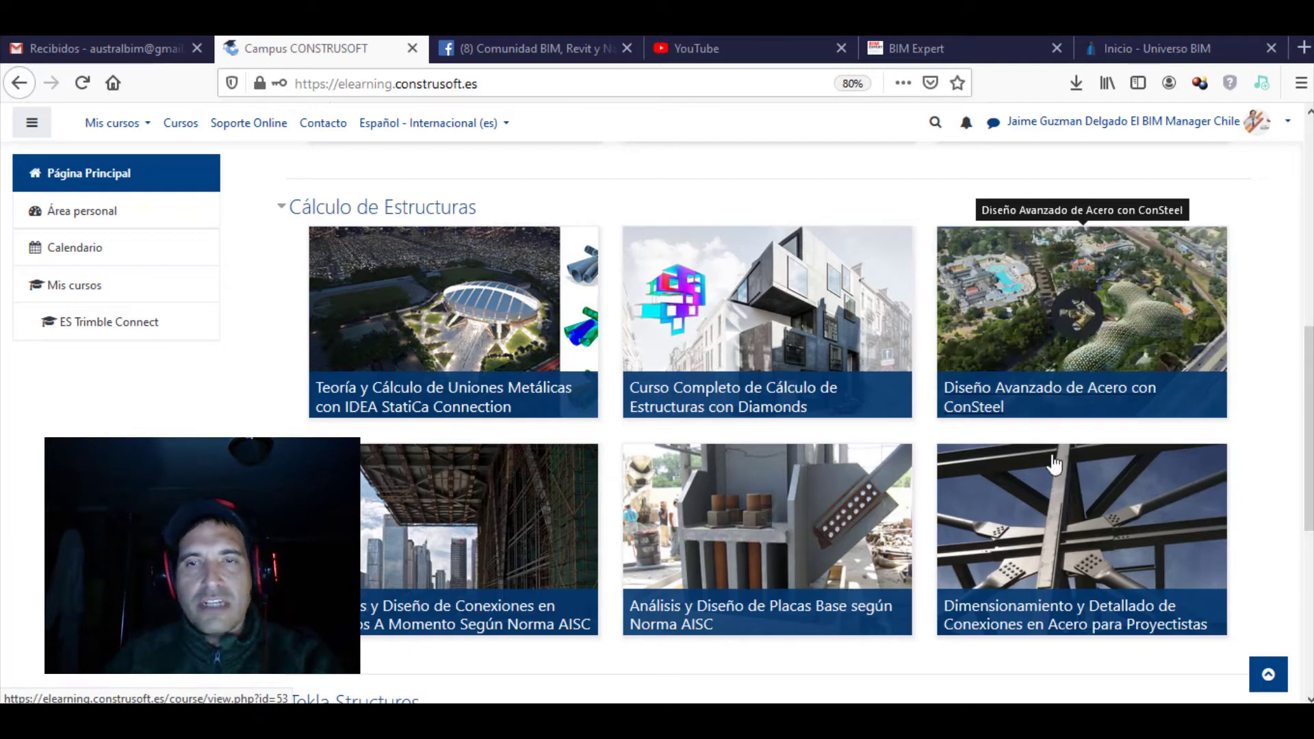
{"action": "scroll", "coordinate": [1108, 541], "scroll_direction": "down", "scroll_amount": 3}
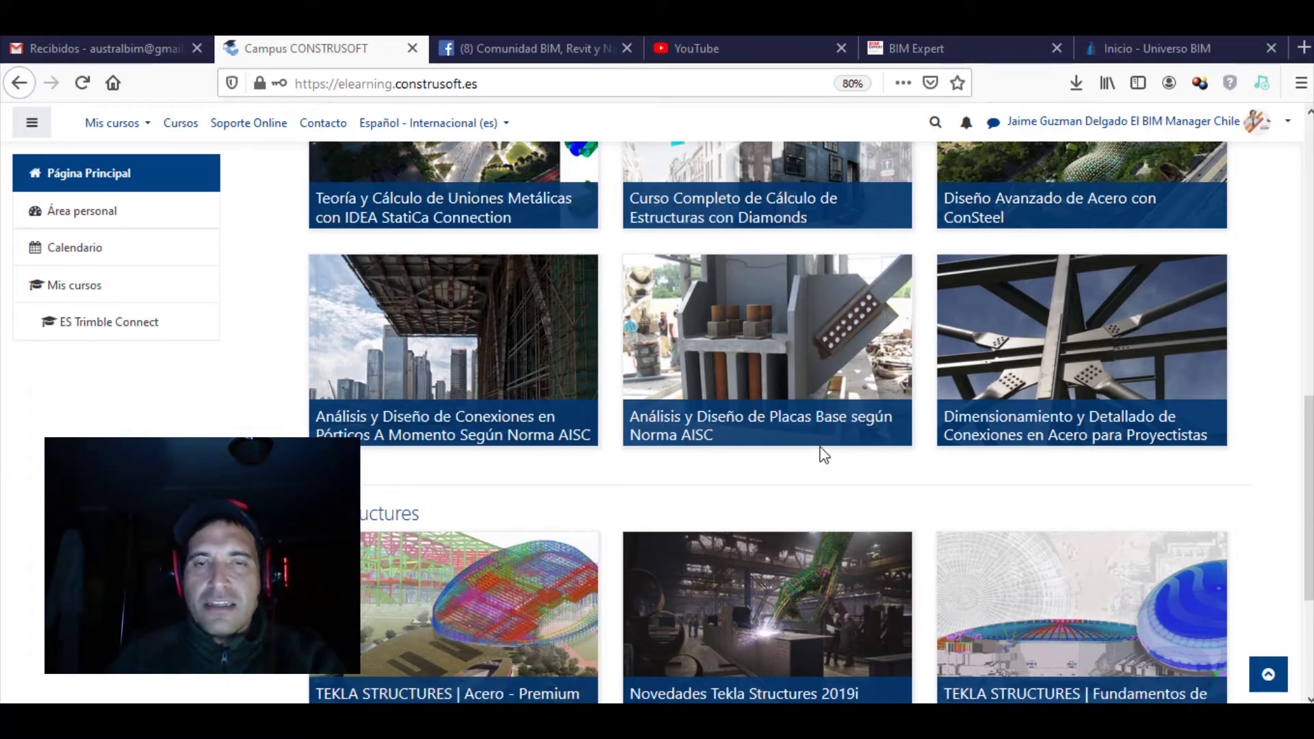
{"action": "scroll", "coordinate": [845, 458], "scroll_direction": "down", "scroll_amount": 3}
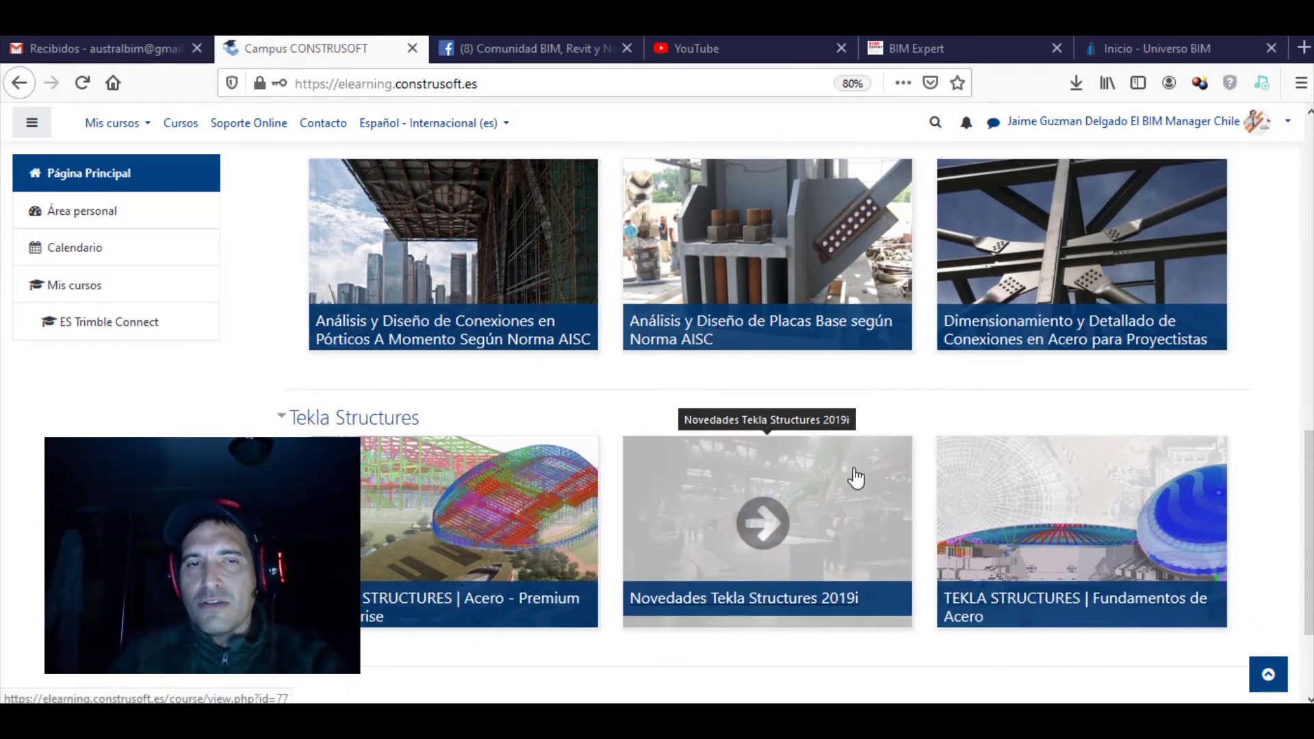
{"action": "scroll", "coordinate": [866, 496], "scroll_direction": "down", "scroll_amount": 5}
{"action": "scroll", "coordinate": [869, 502], "scroll_direction": "up", "scroll_amount": 3}
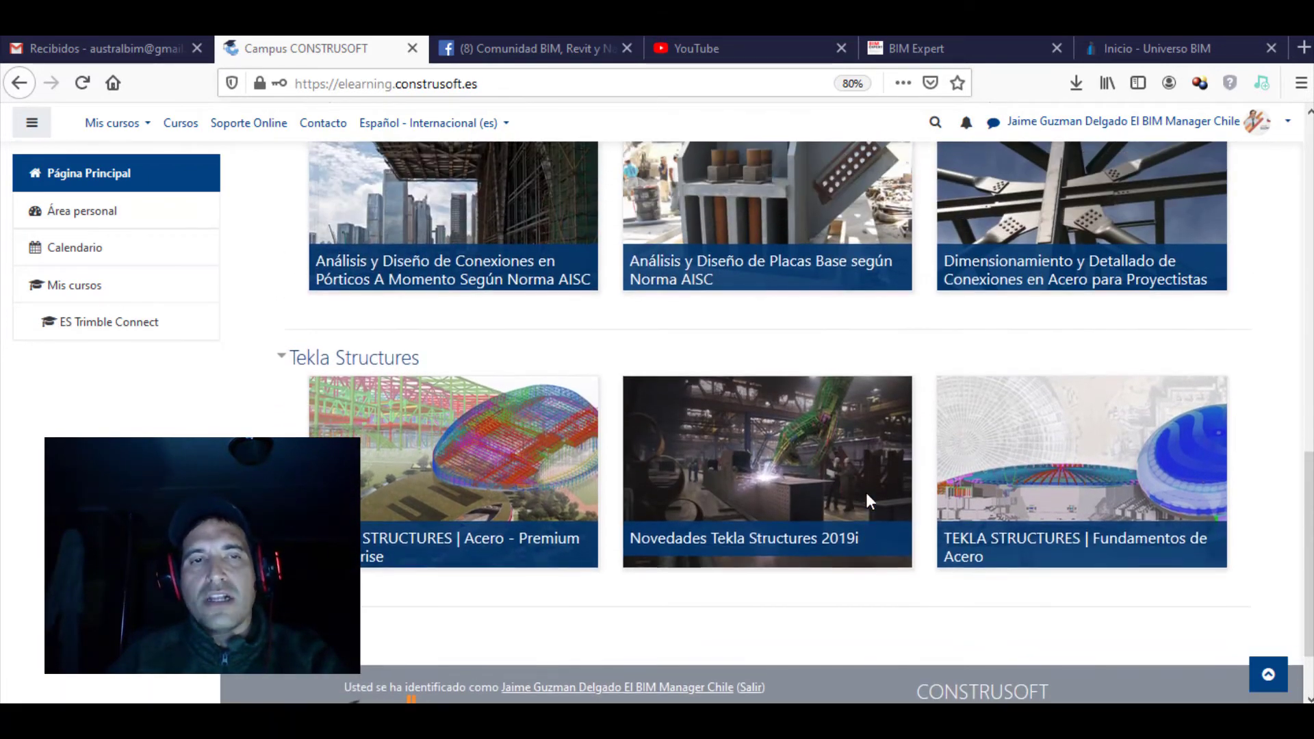
{"action": "scroll", "coordinate": [866, 500], "scroll_direction": "down", "scroll_amount": 3}
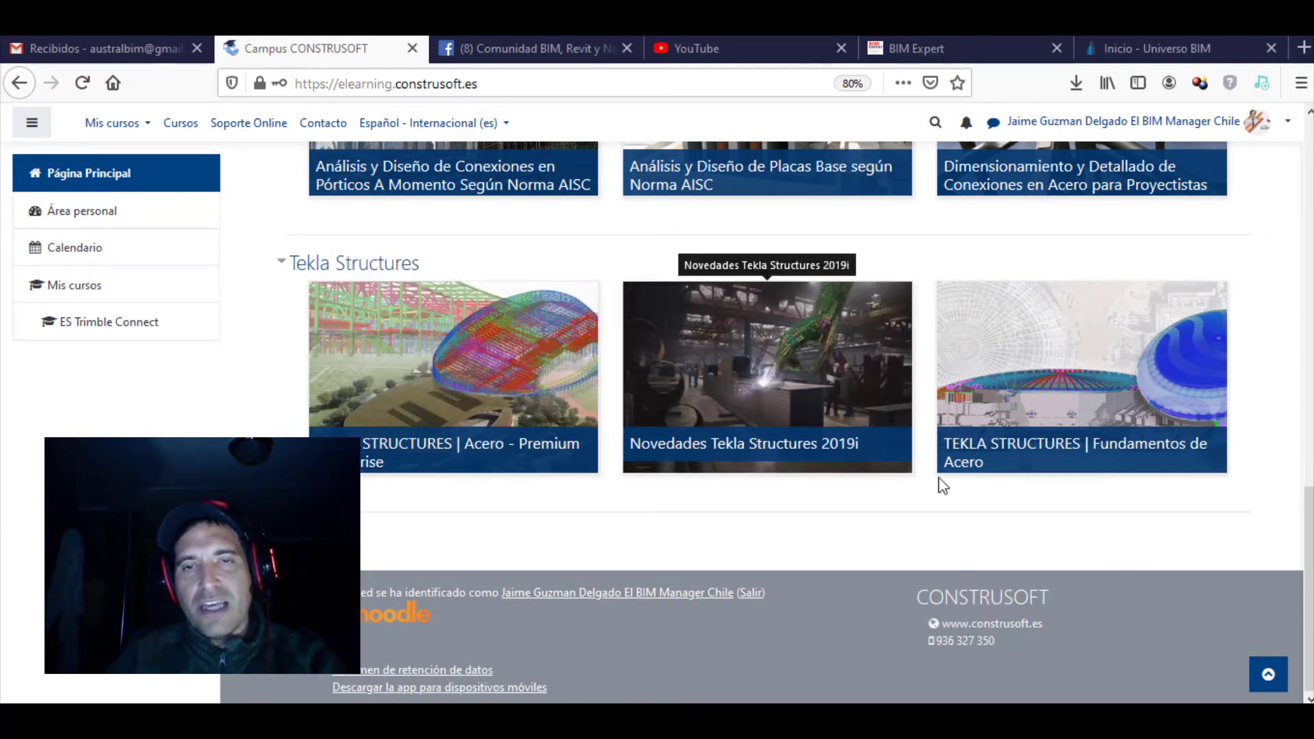
{"action": "scroll", "coordinate": [1088, 508], "scroll_direction": "up", "scroll_amount": 6}
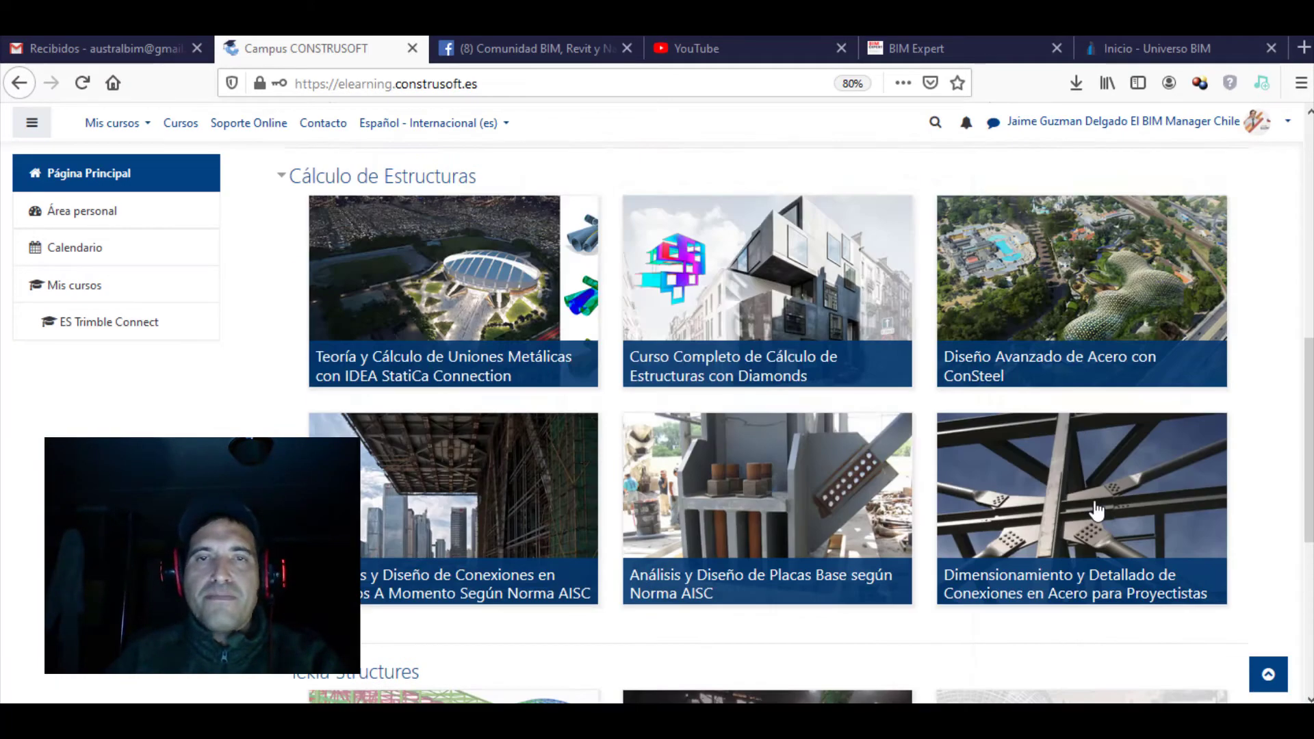
{"action": "scroll", "coordinate": [1084, 509], "scroll_direction": "up", "scroll_amount": 6}
{"action": "scroll", "coordinate": [763, 487], "scroll_direction": "up", "scroll_amount": 5}
{"action": "scroll", "coordinate": [762, 487], "scroll_direction": "down", "scroll_amount": 6}
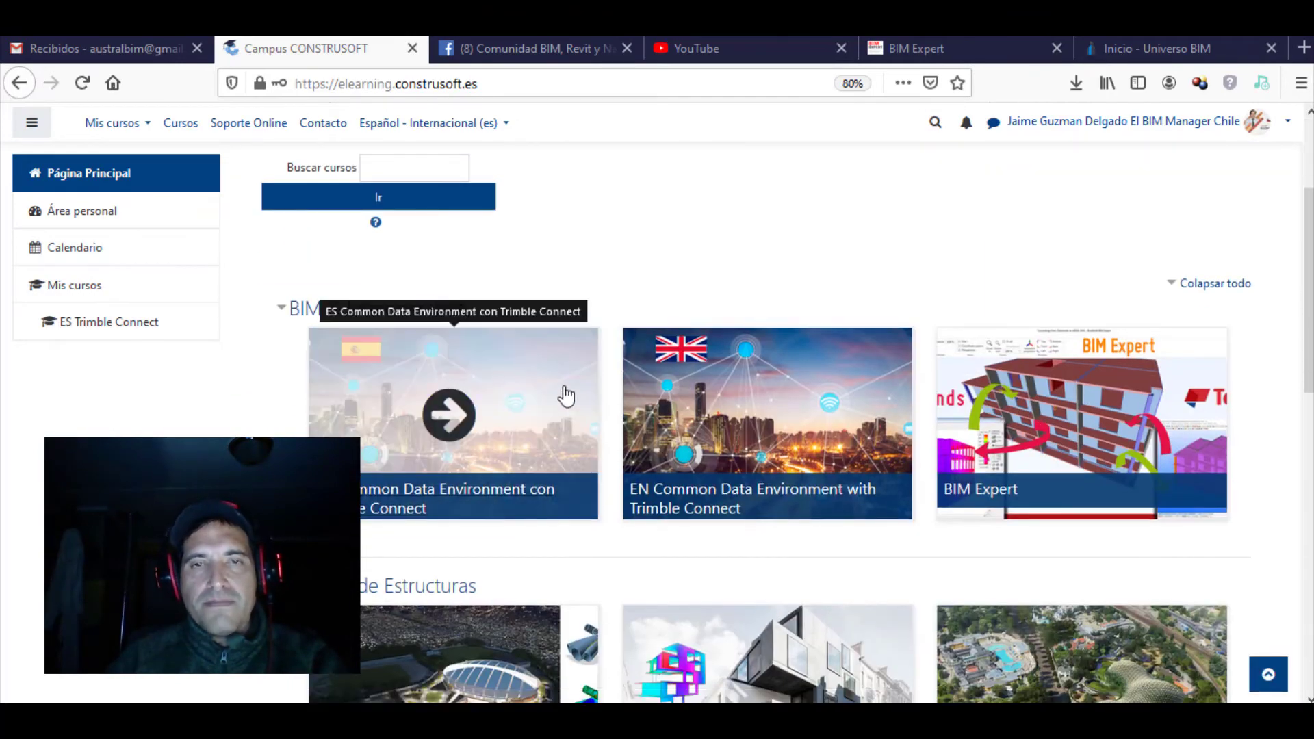
{"action": "scroll", "coordinate": [828, 507], "scroll_direction": "down", "scroll_amount": 10}
{"action": "scroll", "coordinate": [698, 489], "scroll_direction": "down", "scroll_amount": 1}
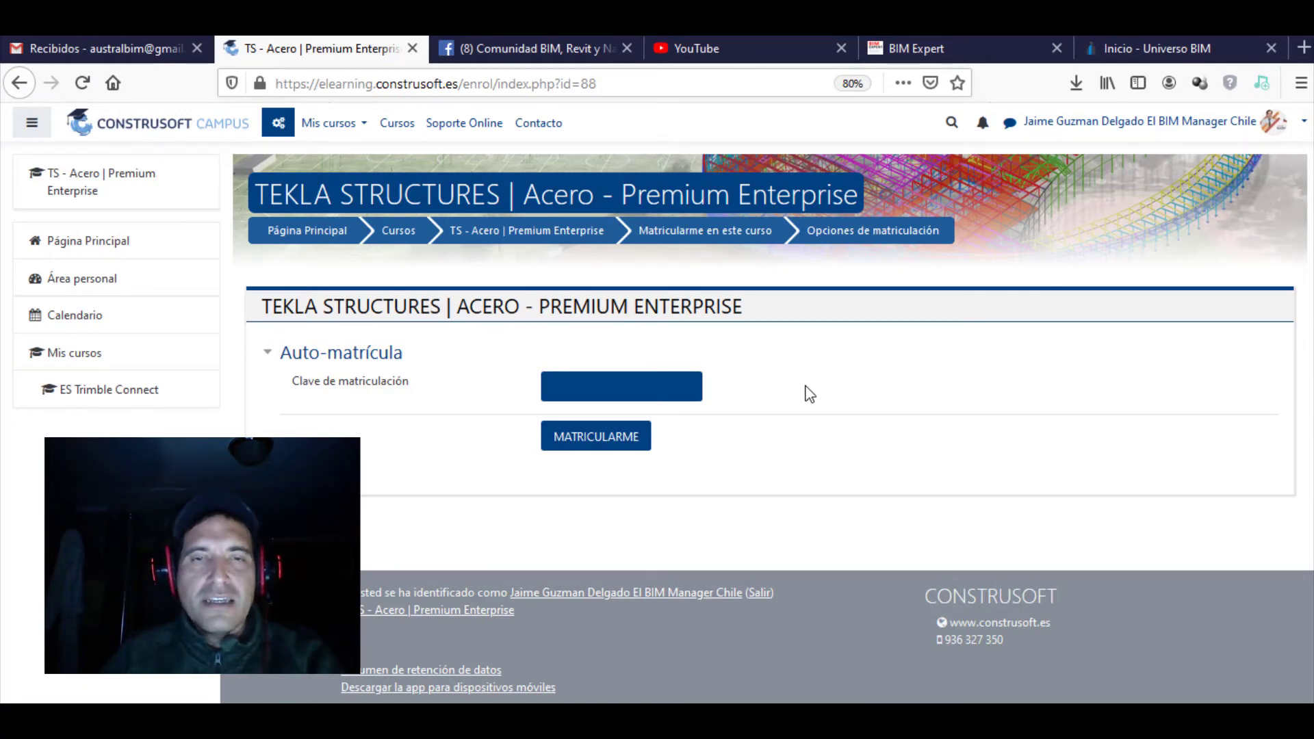
Submit an enrolment key for TEKLA STRUCTURES Acero, get it rejected, then return to Página Principal
{"action": "left_click", "coordinate": [626, 387]}
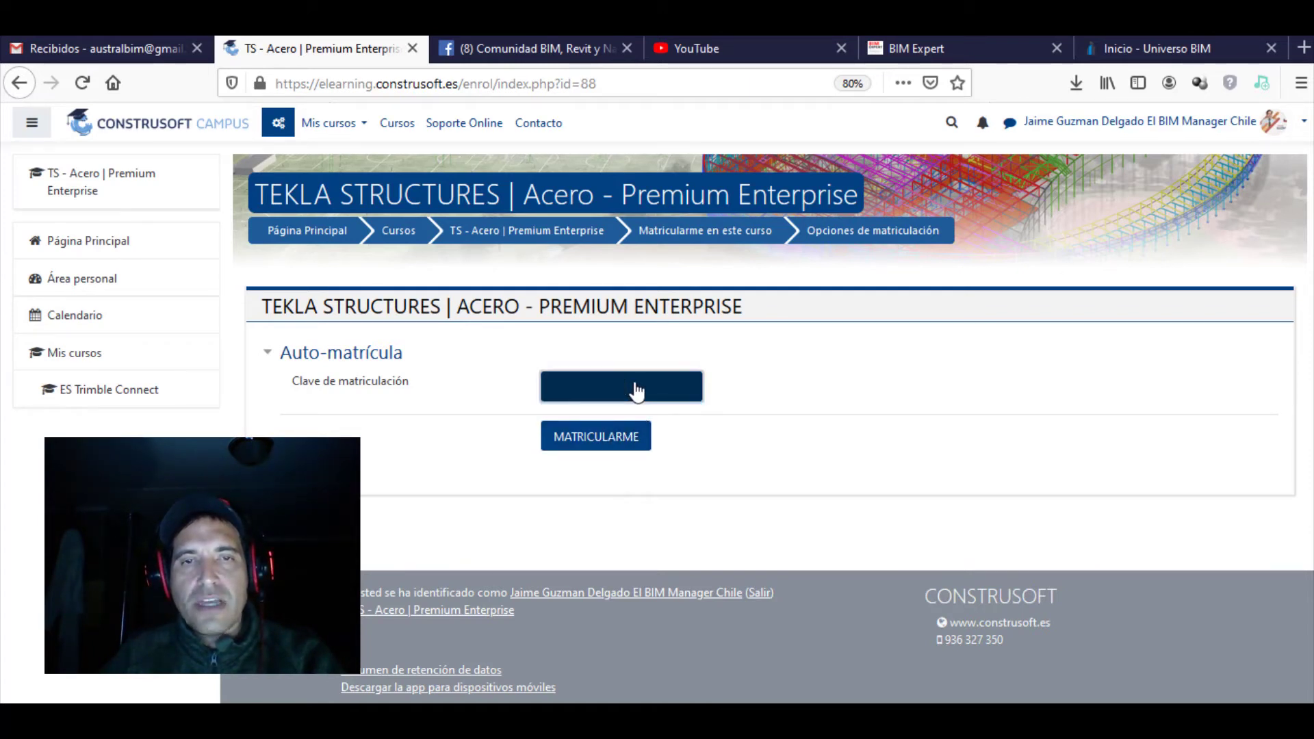
{"action": "left_click", "coordinate": [626, 446]}
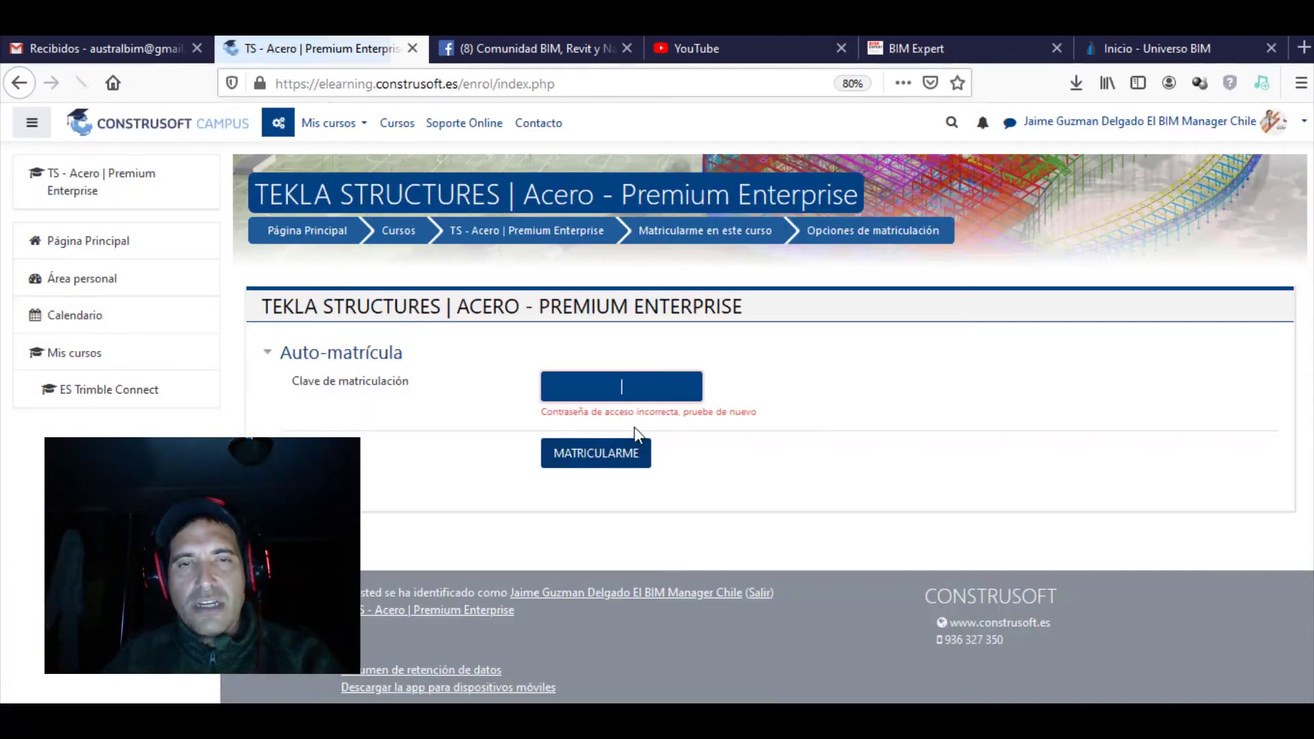
{"action": "left_click", "coordinate": [34, 127]}
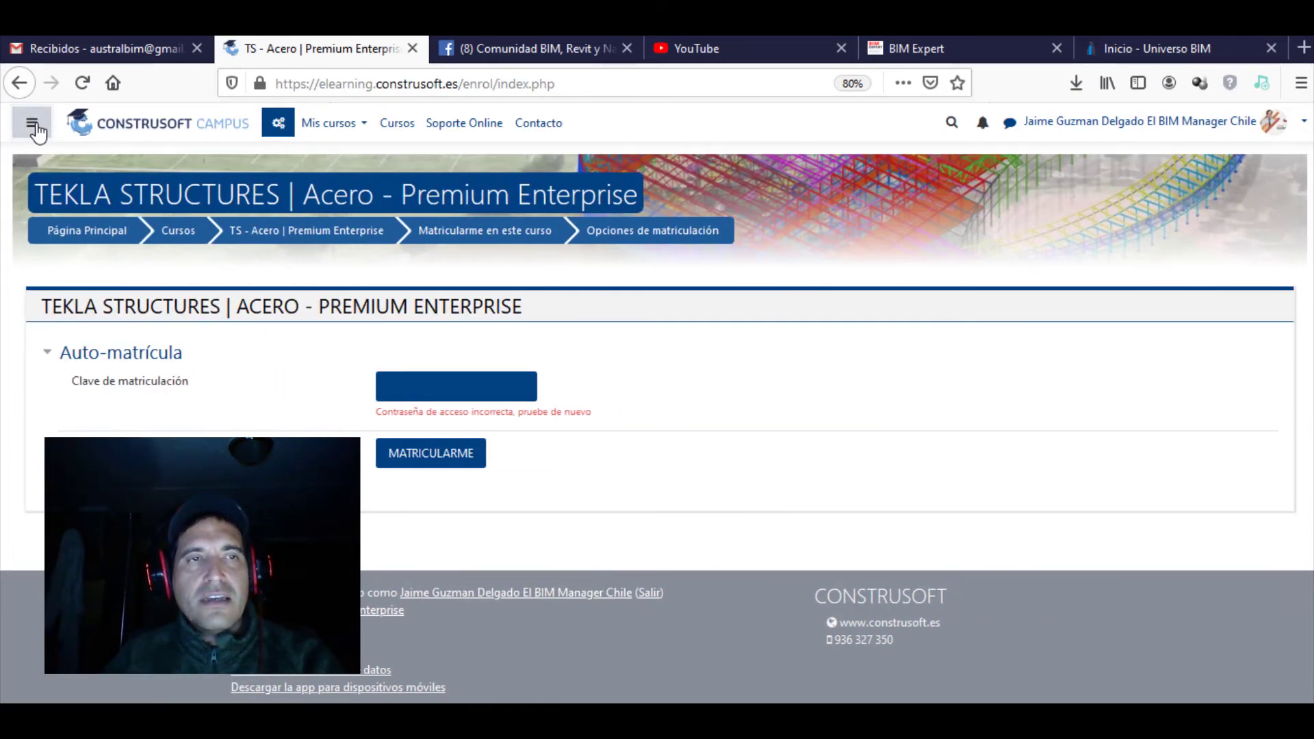
{"action": "left_click", "coordinate": [34, 125]}
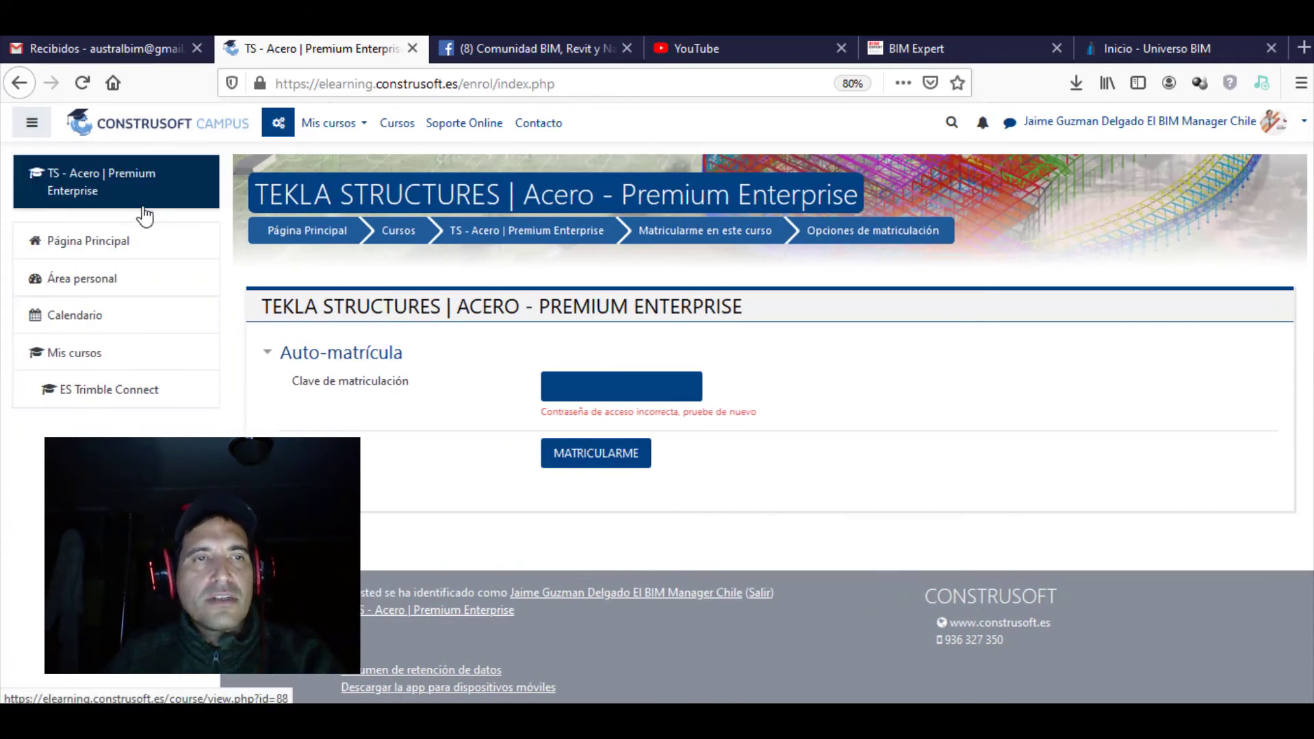
{"action": "key", "text": "Return"}
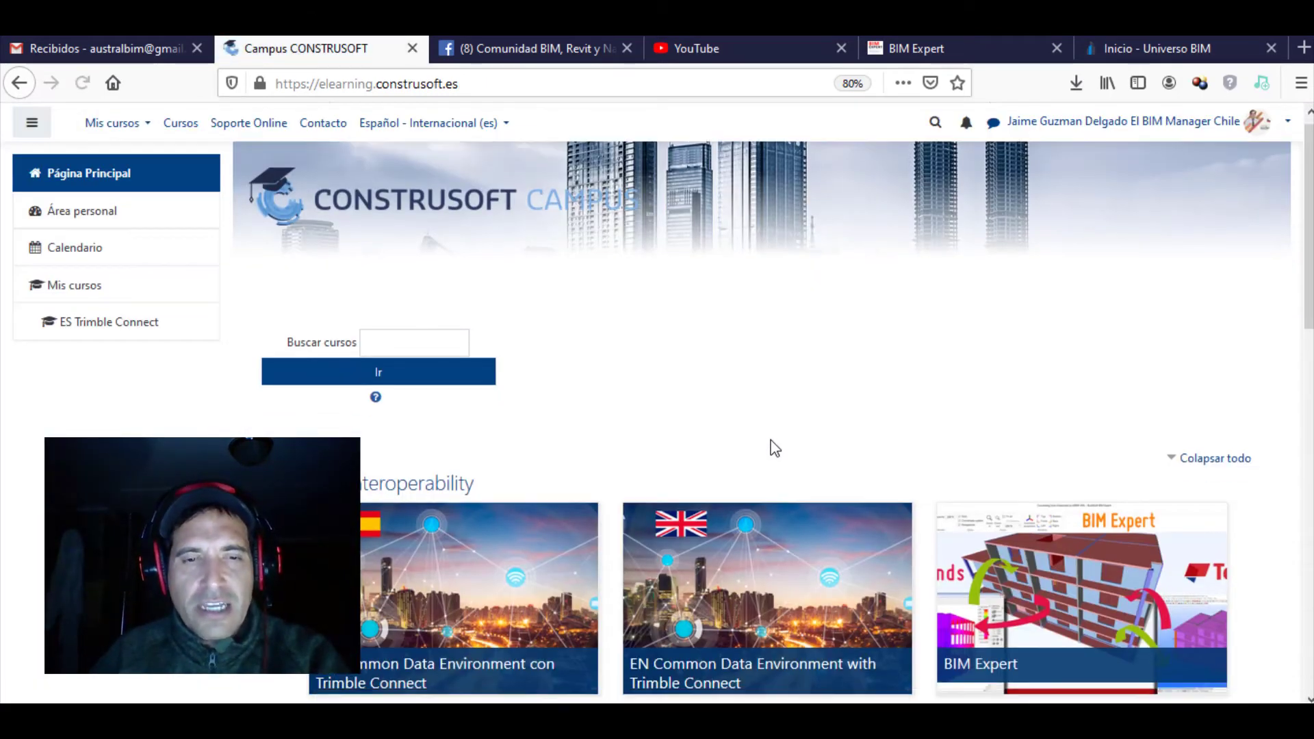
Open the ES Common Data Environment con Trimble Connect course, browse it, then go back home
{"action": "scroll", "coordinate": [775, 448], "scroll_direction": "down", "scroll_amount": 3}
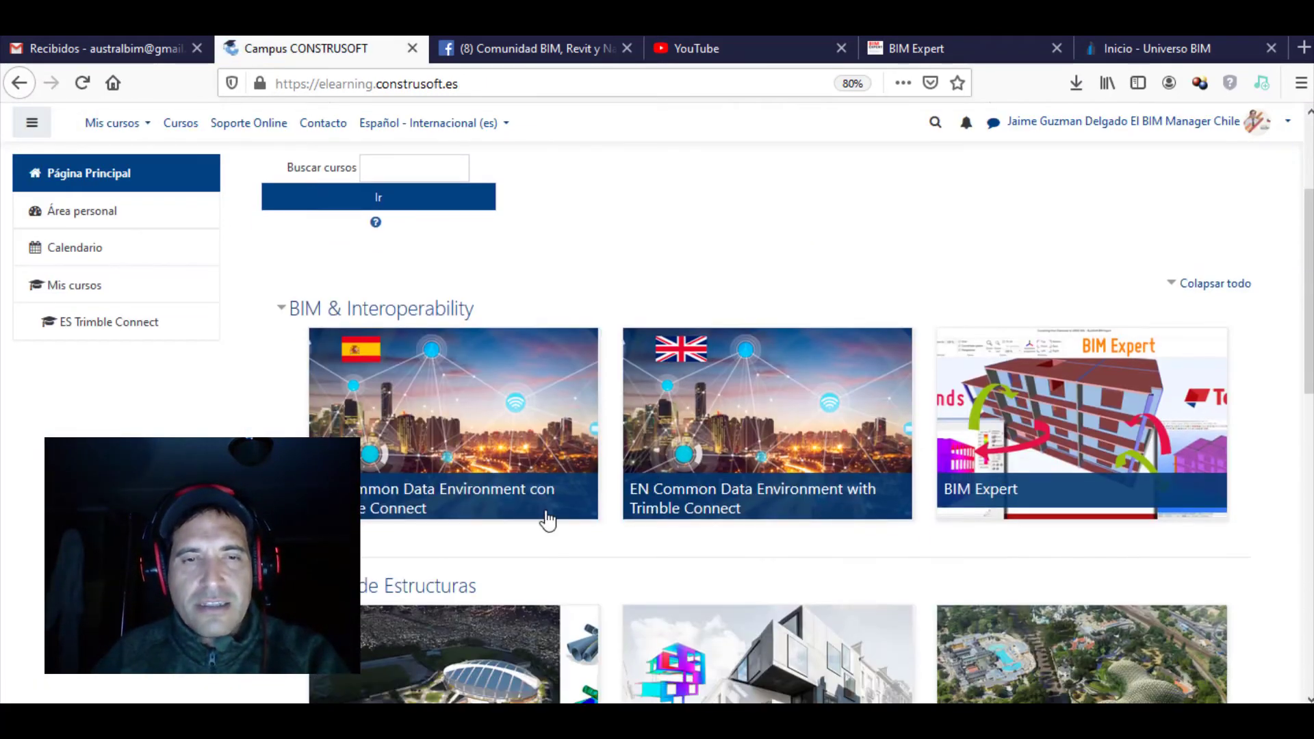
{"action": "left_click", "coordinate": [452, 460]}
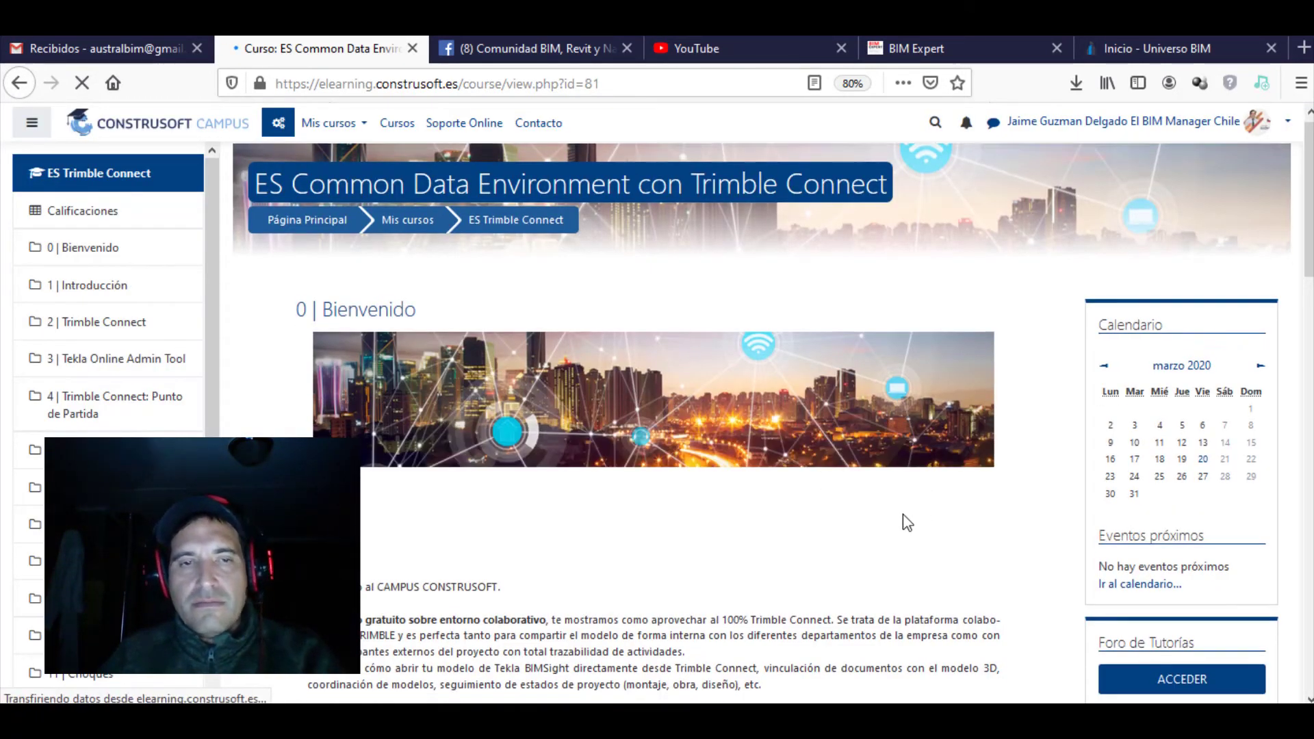
{"action": "scroll", "coordinate": [902, 515], "scroll_direction": "down", "scroll_amount": 3}
{"action": "scroll", "coordinate": [903, 523], "scroll_direction": "down", "scroll_amount": 5}
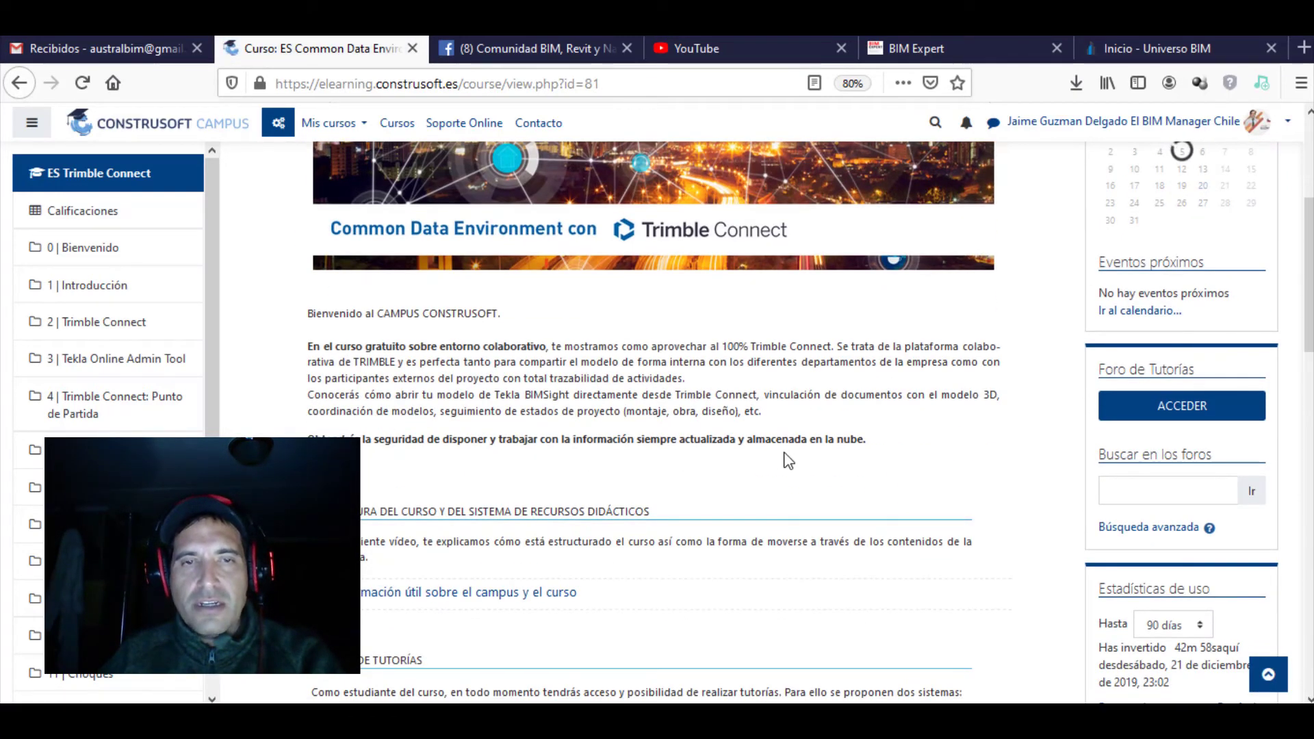
{"action": "scroll", "coordinate": [939, 475], "scroll_direction": "down", "scroll_amount": 3}
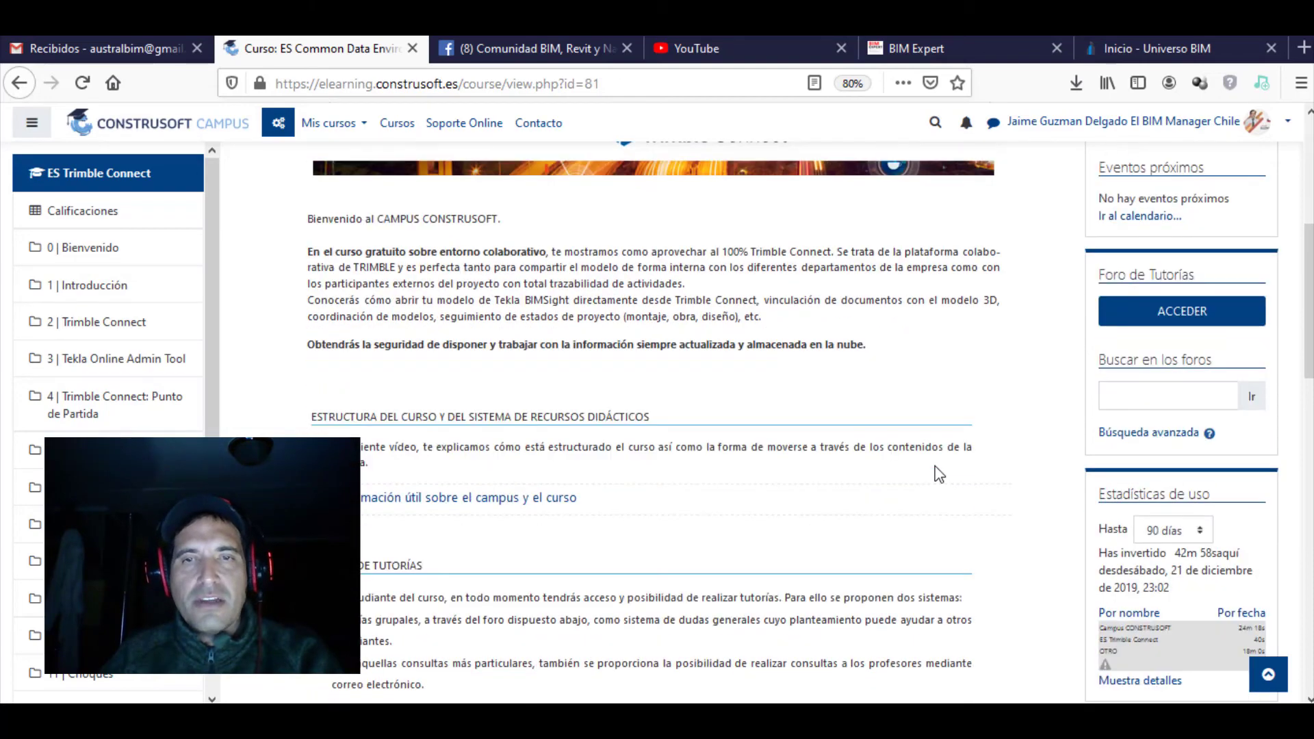
{"action": "scroll", "coordinate": [958, 491], "scroll_direction": "down", "scroll_amount": 3}
{"action": "scroll", "coordinate": [933, 531], "scroll_direction": "down", "scroll_amount": 2}
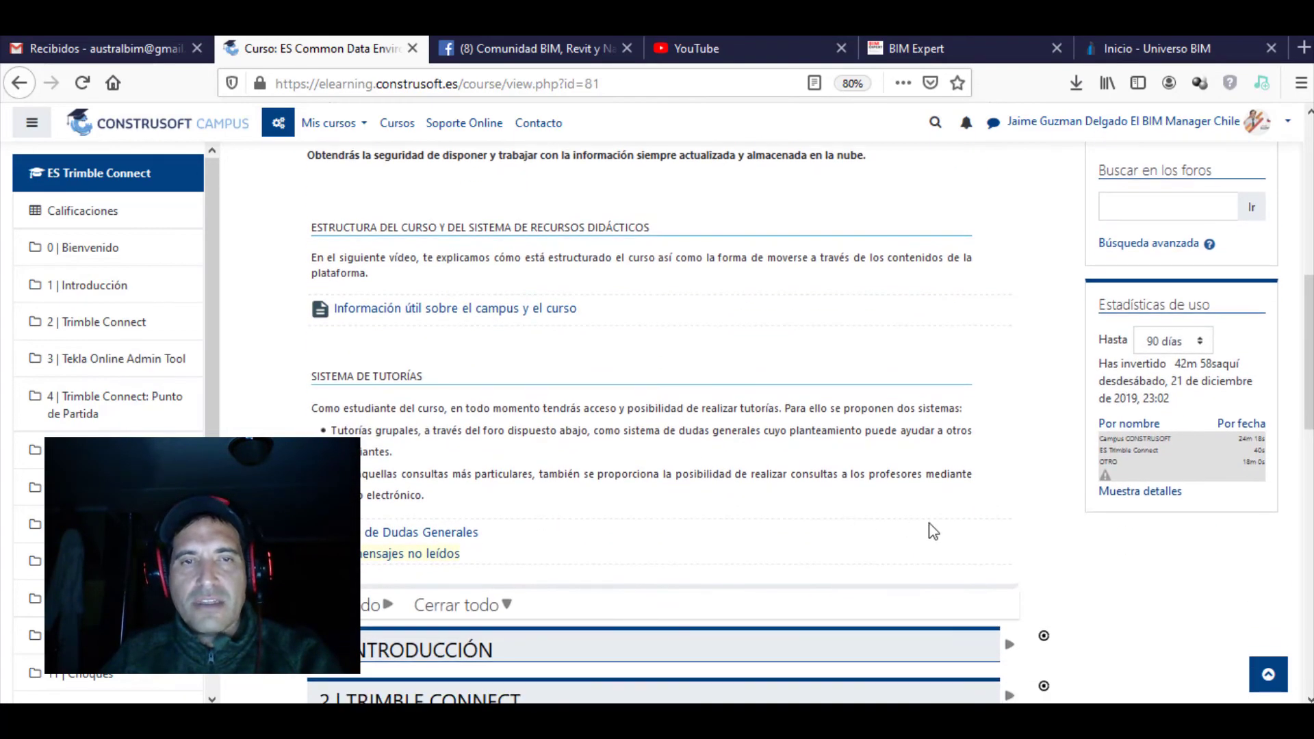
{"action": "scroll", "coordinate": [945, 534], "scroll_direction": "up", "scroll_amount": 10}
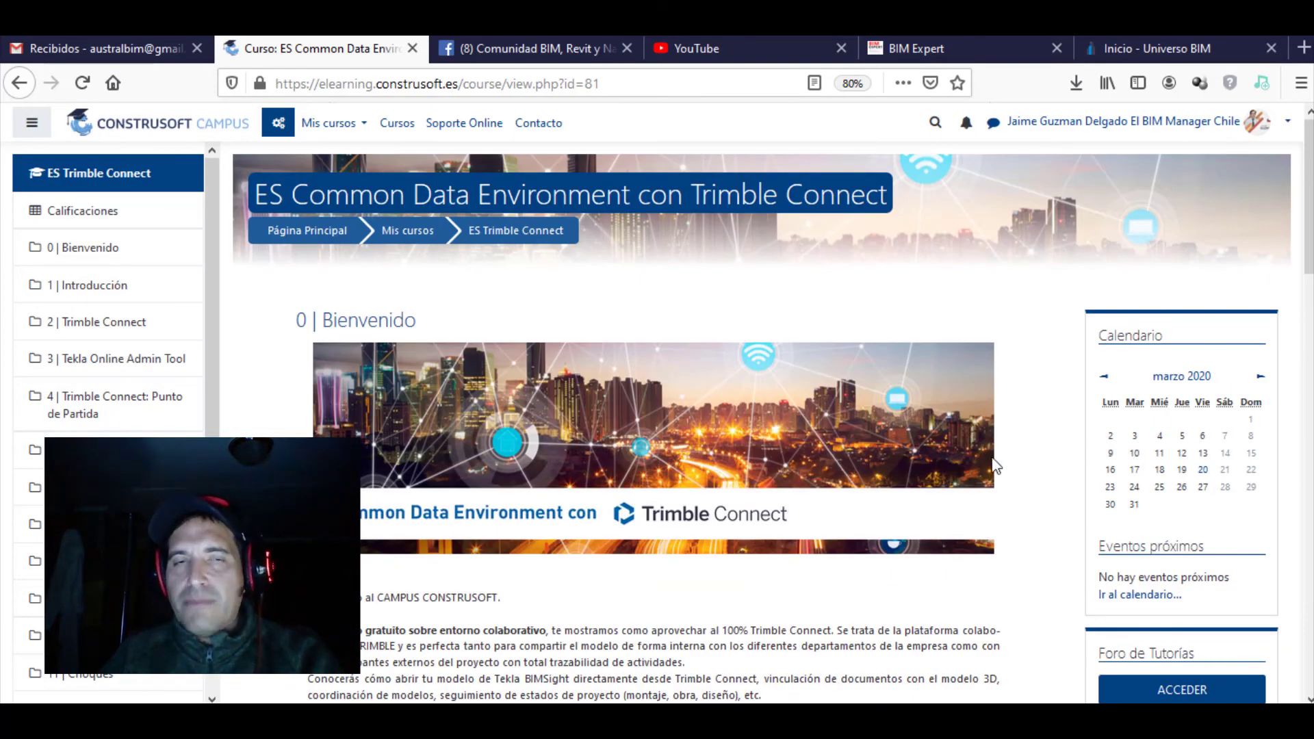
{"action": "scroll", "coordinate": [700, 420], "scroll_direction": "down", "scroll_amount": 1}
{"action": "scroll", "coordinate": [700, 420], "scroll_direction": "down", "scroll_amount": 10}
{"action": "scroll", "coordinate": [699, 421], "scroll_direction": "up", "scroll_amount": 11}
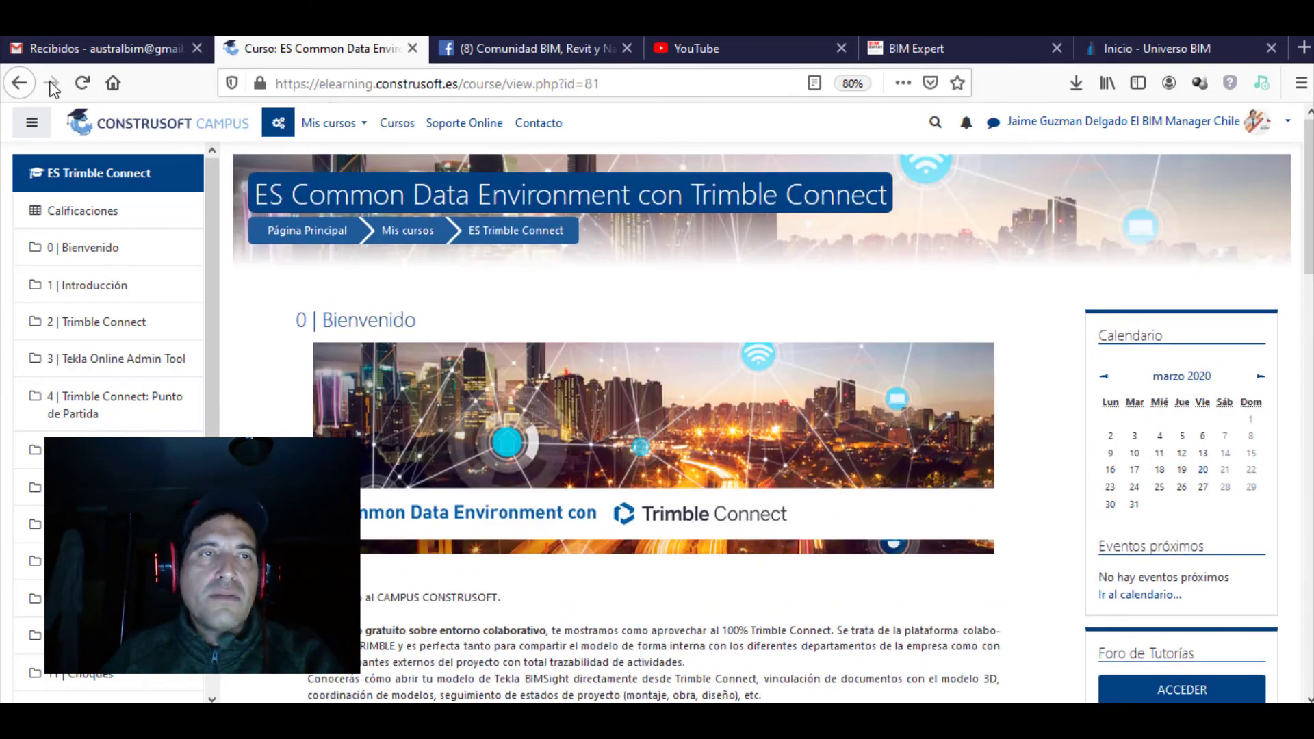
{"action": "left_click", "coordinate": [21, 83]}
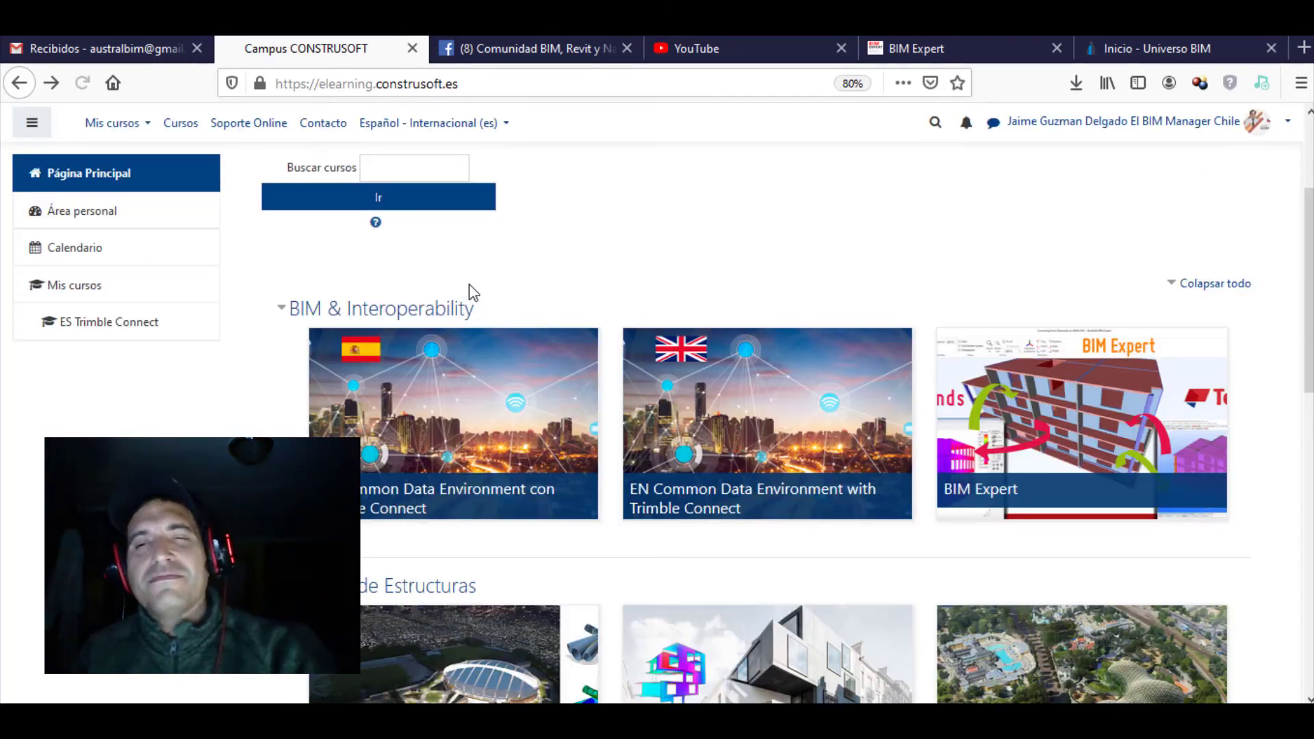
{"action": "left_click", "coordinate": [1041, 392]}
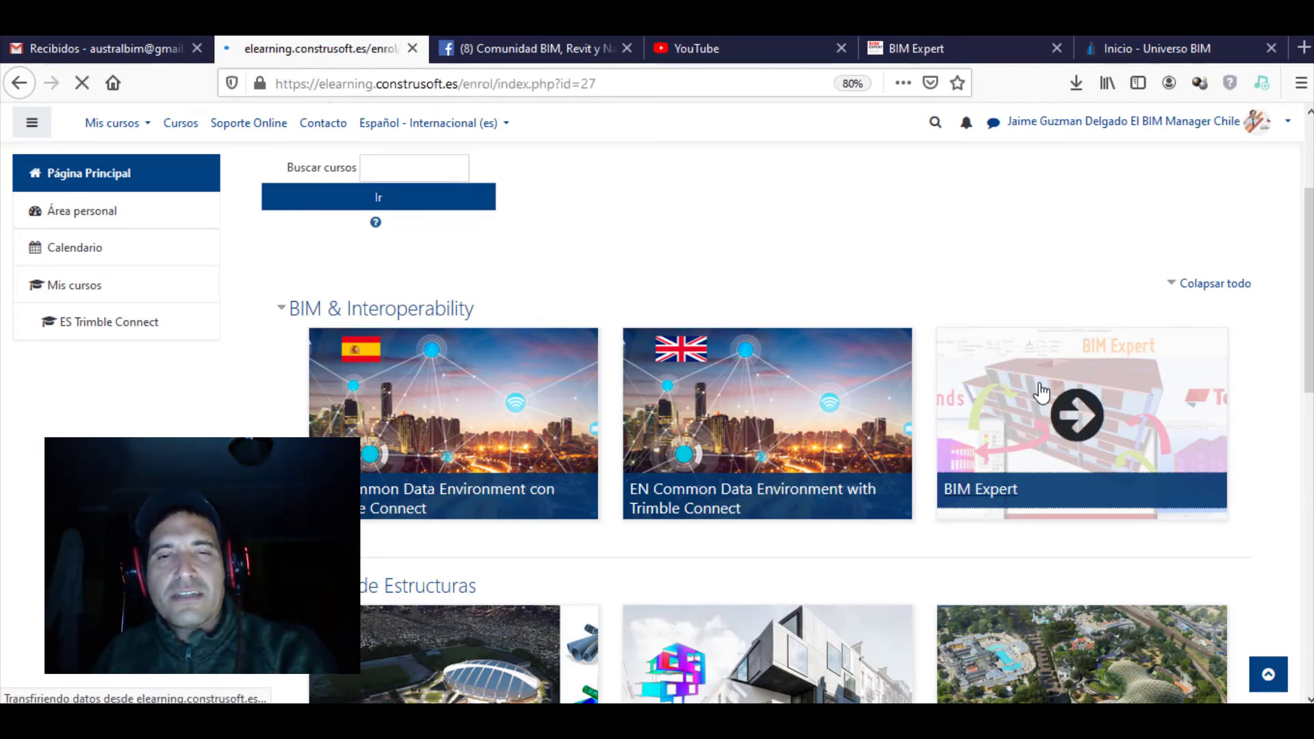
{"action": "scroll", "coordinate": [978, 457], "scroll_direction": "down", "scroll_amount": 3}
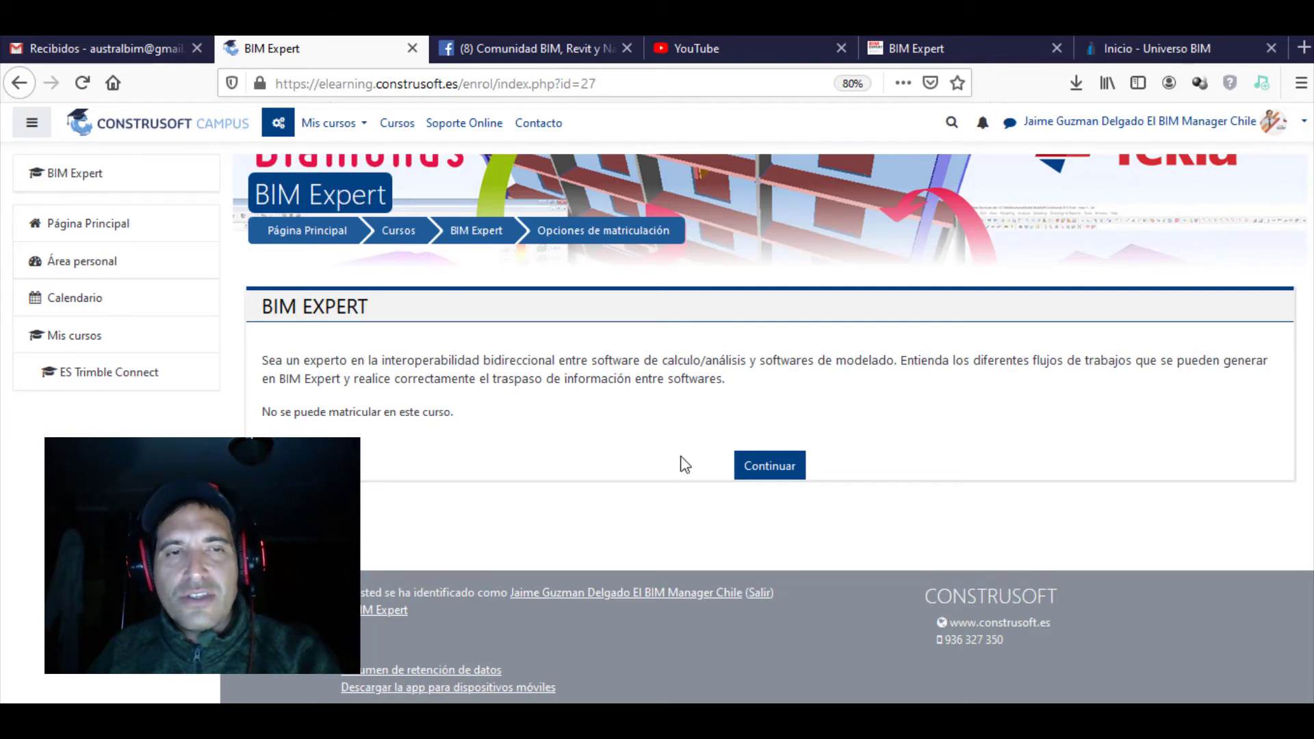
{"action": "left_click", "coordinate": [792, 471]}
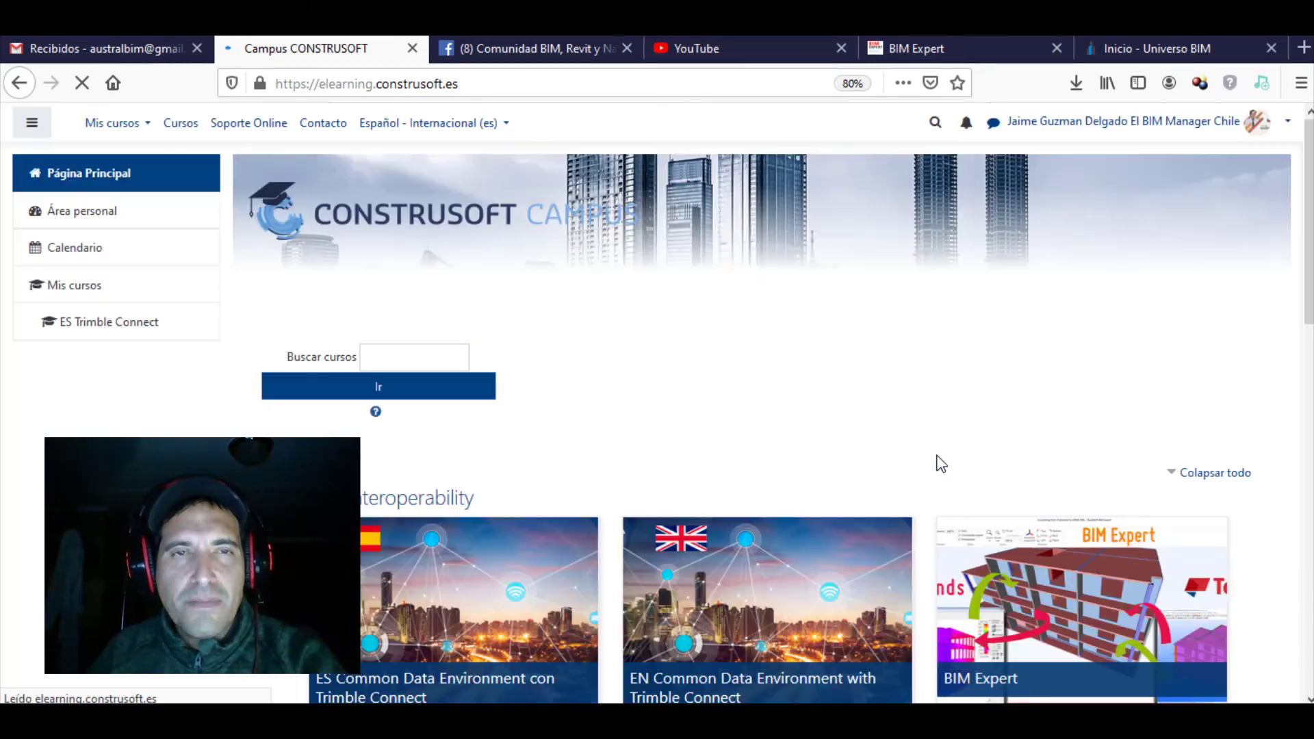
{"action": "scroll", "coordinate": [864, 503], "scroll_direction": "down", "scroll_amount": 2}
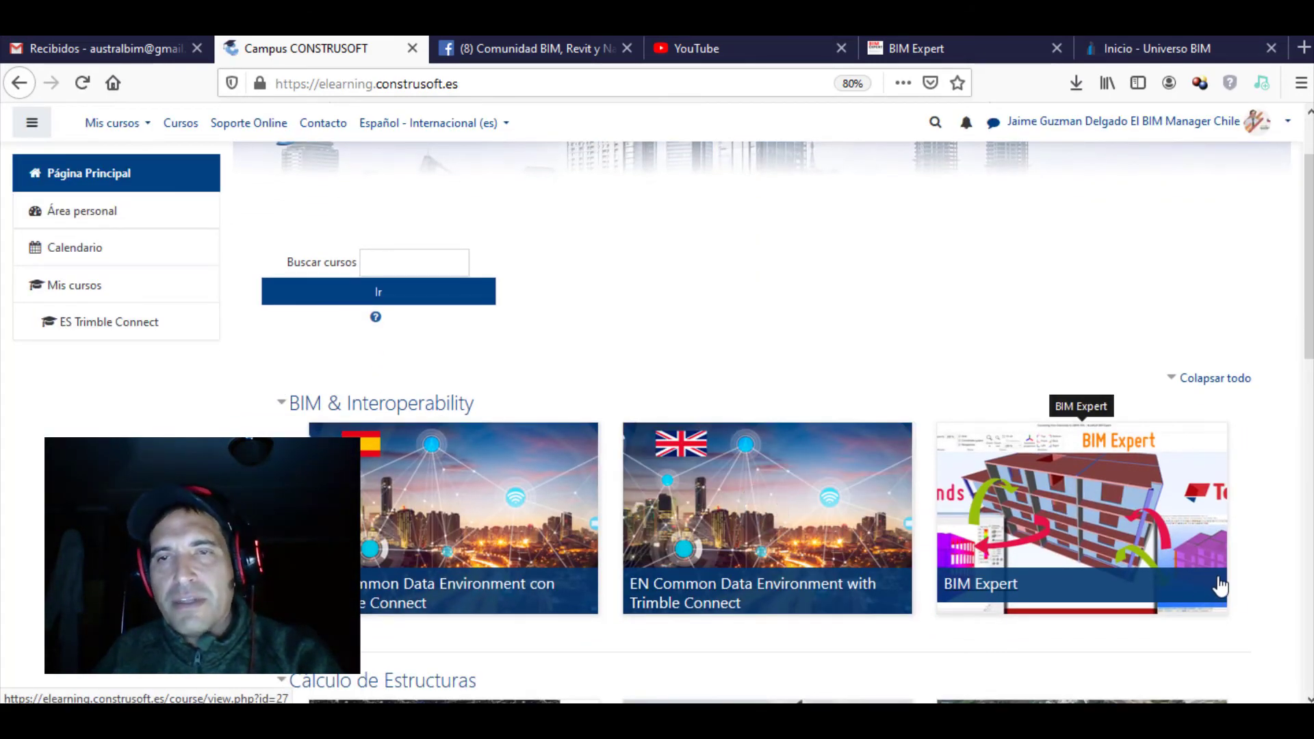
{"action": "scroll", "coordinate": [1245, 611], "scroll_direction": "down", "scroll_amount": 2}
{"action": "scroll", "coordinate": [1253, 630], "scroll_direction": "down", "scroll_amount": 3}
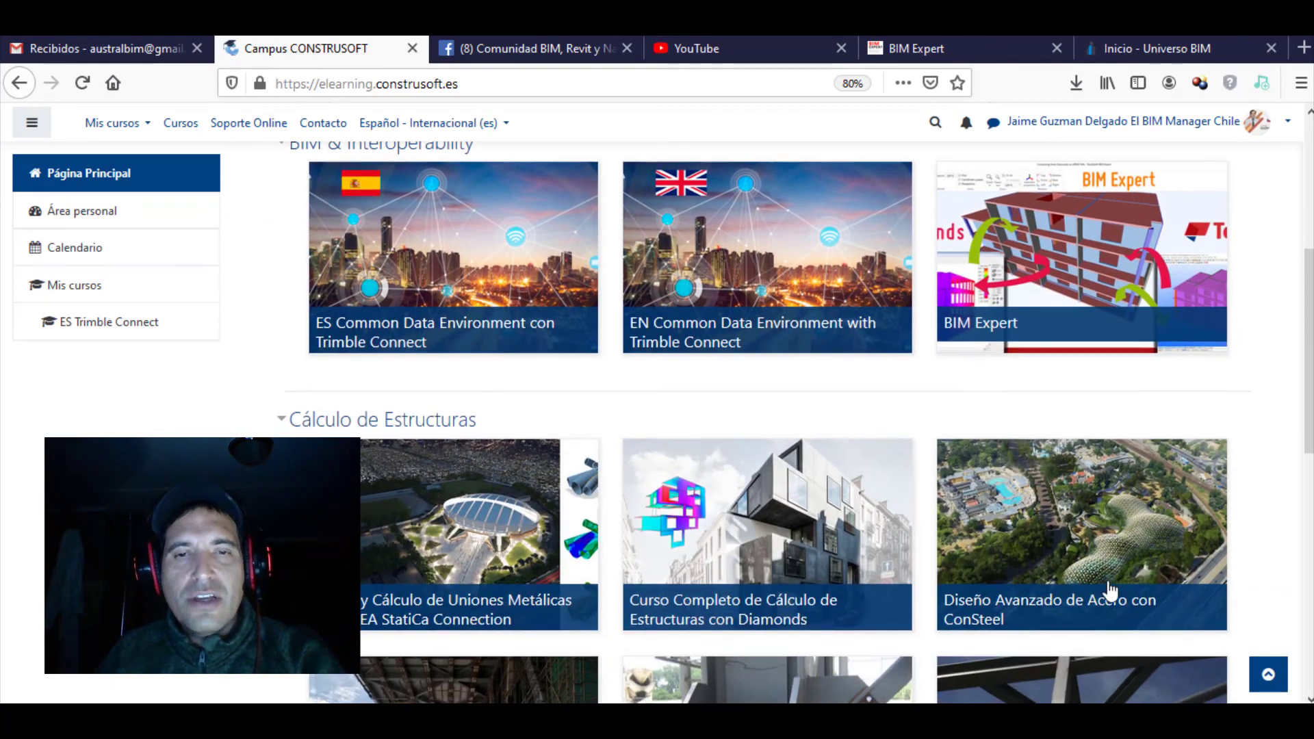
{"action": "scroll", "coordinate": [694, 548], "scroll_direction": "up", "scroll_amount": 5}
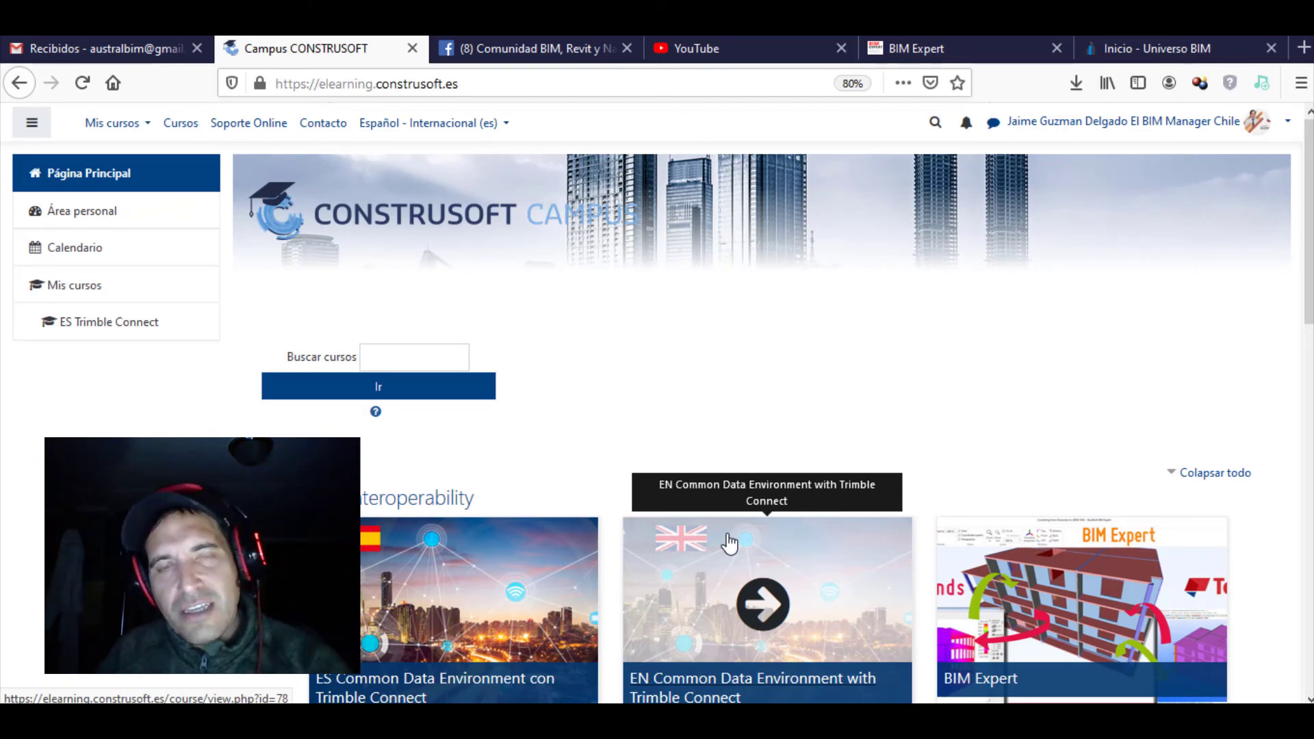
{"action": "scroll", "coordinate": [727, 543], "scroll_direction": "down", "scroll_amount": 3}
{"action": "scroll", "coordinate": [730, 541], "scroll_direction": "down", "scroll_amount": 3}
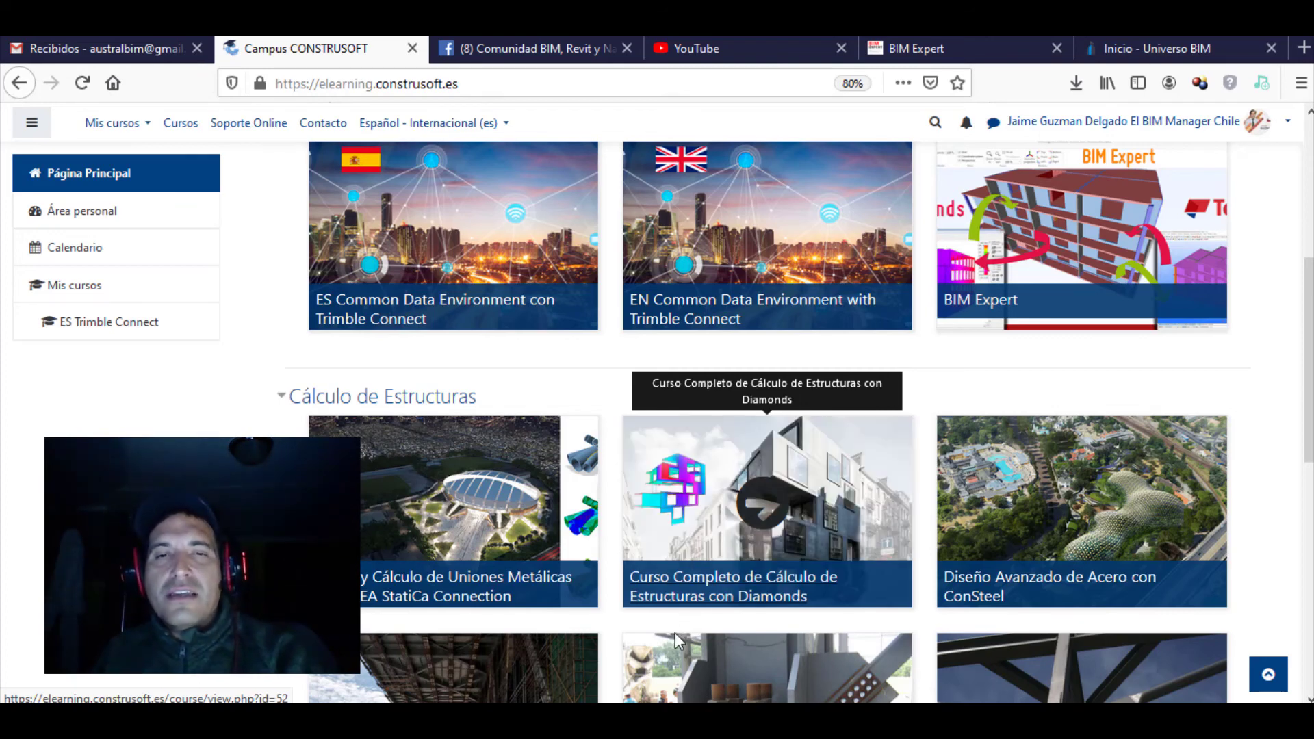
{"action": "scroll", "coordinate": [675, 632], "scroll_direction": "down", "scroll_amount": 3}
{"action": "scroll", "coordinate": [663, 663], "scroll_direction": "down", "scroll_amount": 2}
{"action": "scroll", "coordinate": [662, 664], "scroll_direction": "down", "scroll_amount": 4}
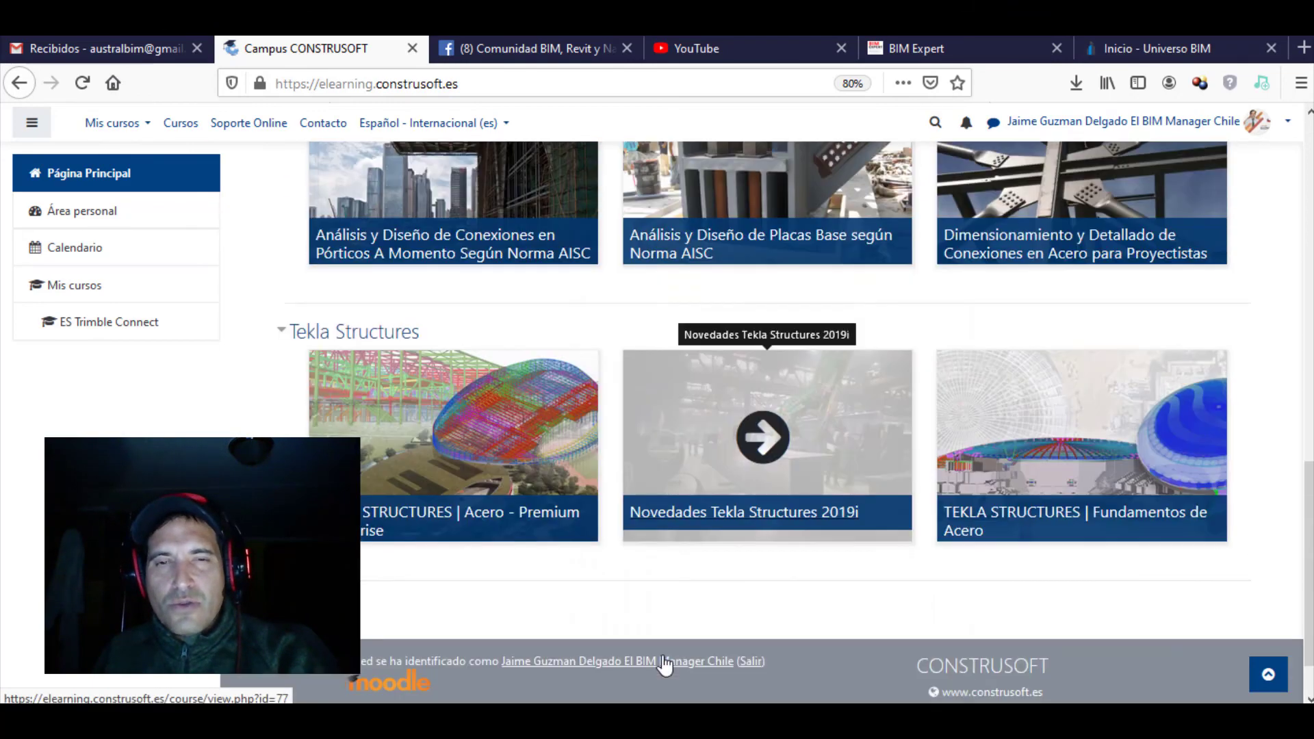
{"action": "scroll", "coordinate": [663, 664], "scroll_direction": "down", "scroll_amount": 1}
{"action": "scroll", "coordinate": [662, 663], "scroll_direction": "up", "scroll_amount": 6}
{"action": "scroll", "coordinate": [663, 664], "scroll_direction": "up", "scroll_amount": 8}
{"action": "scroll", "coordinate": [664, 664], "scroll_direction": "up", "scroll_amount": 1}
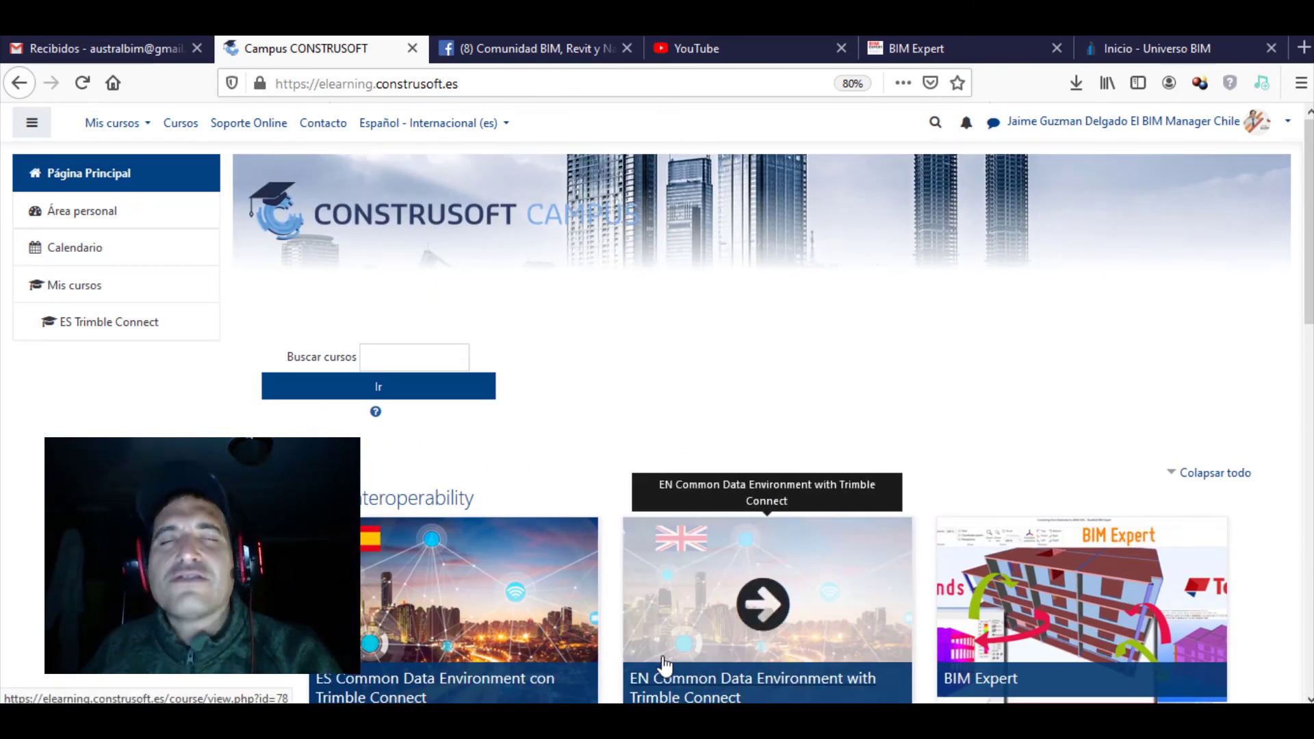
{"action": "scroll", "coordinate": [663, 664], "scroll_direction": "down", "scroll_amount": 3}
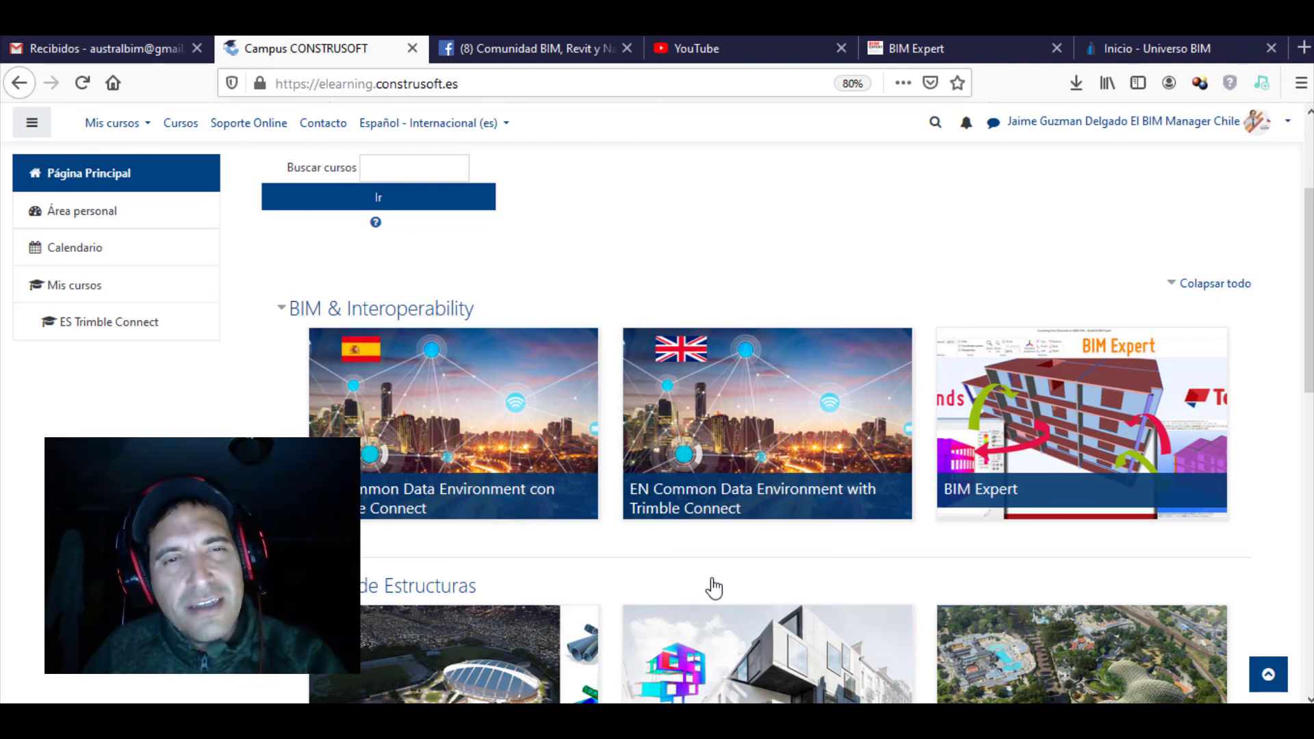
{"action": "scroll", "coordinate": [713, 587], "scroll_direction": "down", "scroll_amount": 3}
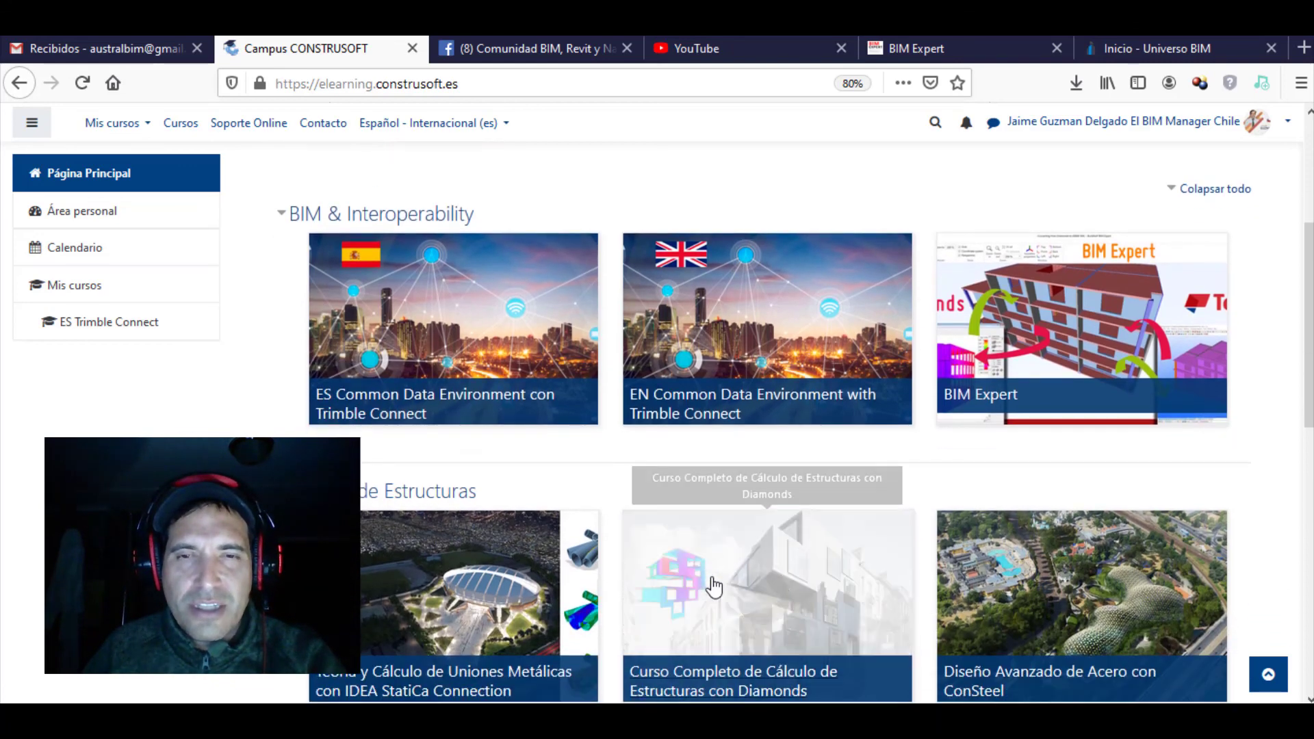
{"action": "scroll", "coordinate": [714, 587], "scroll_direction": "down", "scroll_amount": 3}
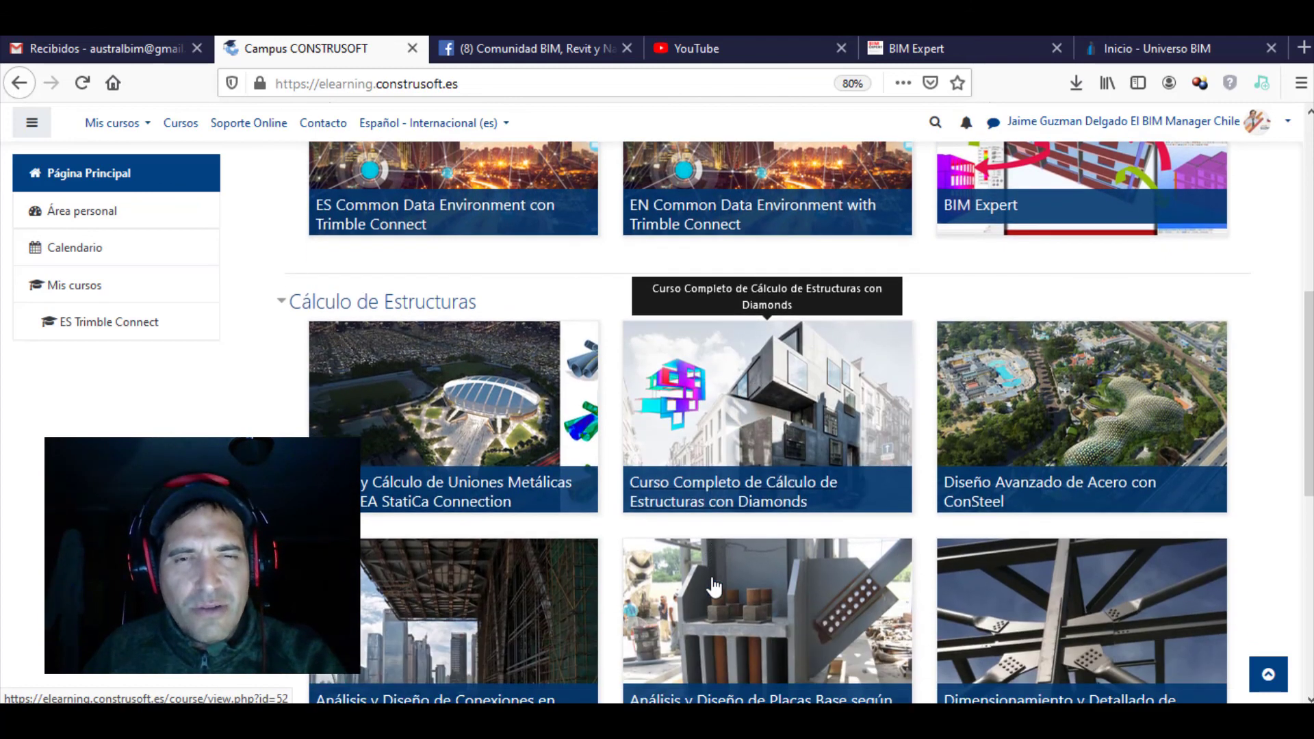
{"action": "scroll", "coordinate": [713, 587], "scroll_direction": "down", "scroll_amount": 2}
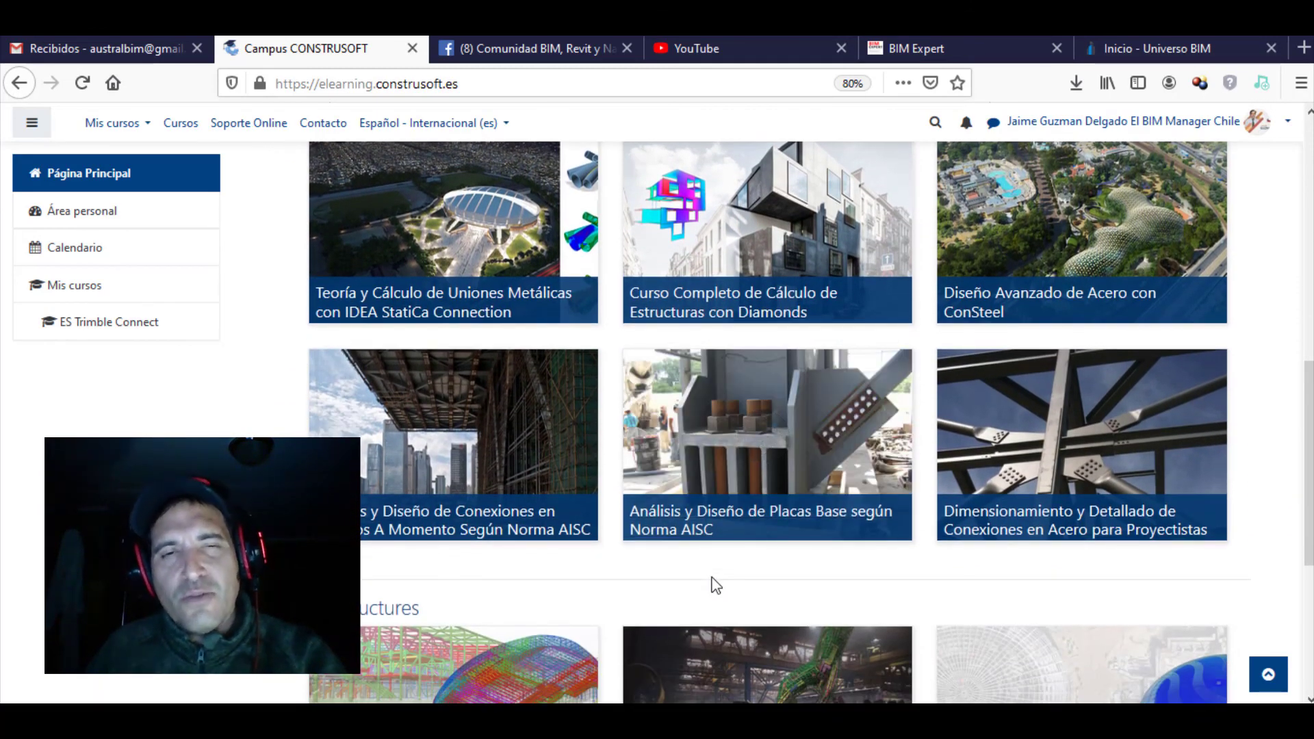
{"action": "scroll", "coordinate": [716, 585], "scroll_direction": "up", "scroll_amount": 6}
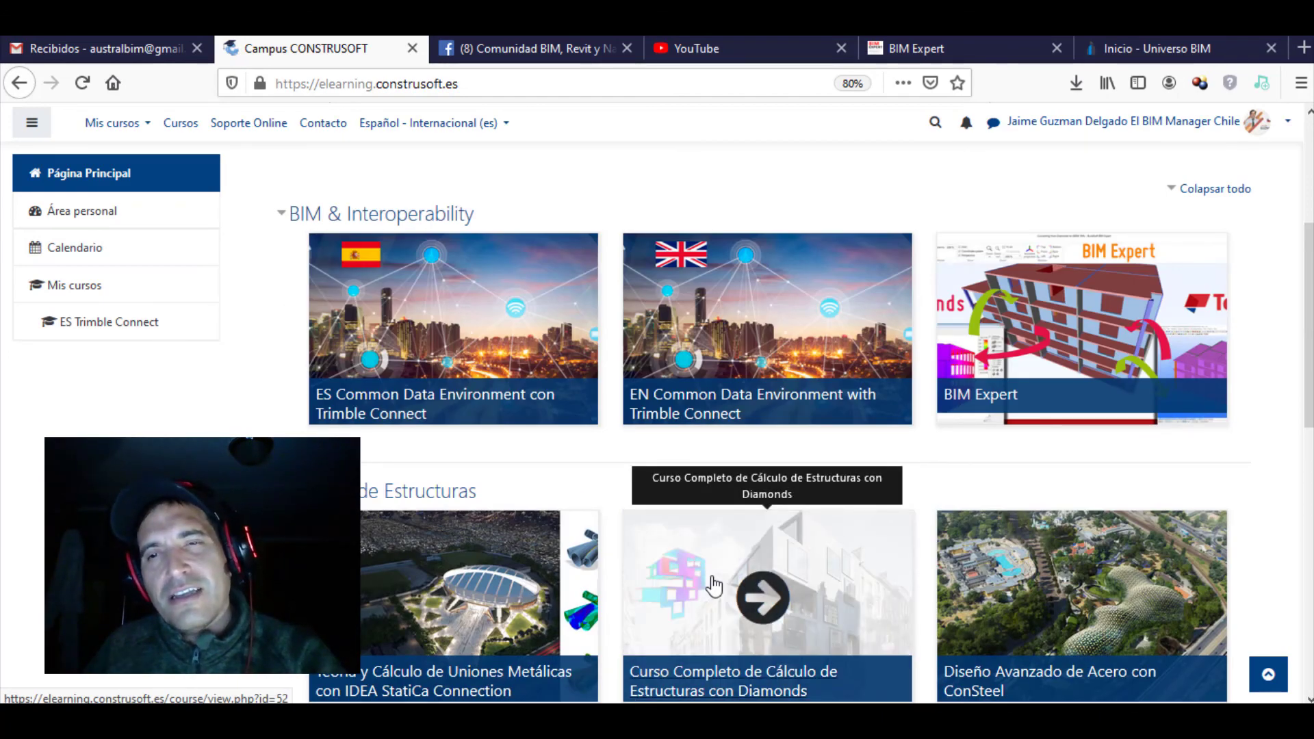
{"action": "scroll", "coordinate": [714, 587], "scroll_direction": "down", "scroll_amount": 3}
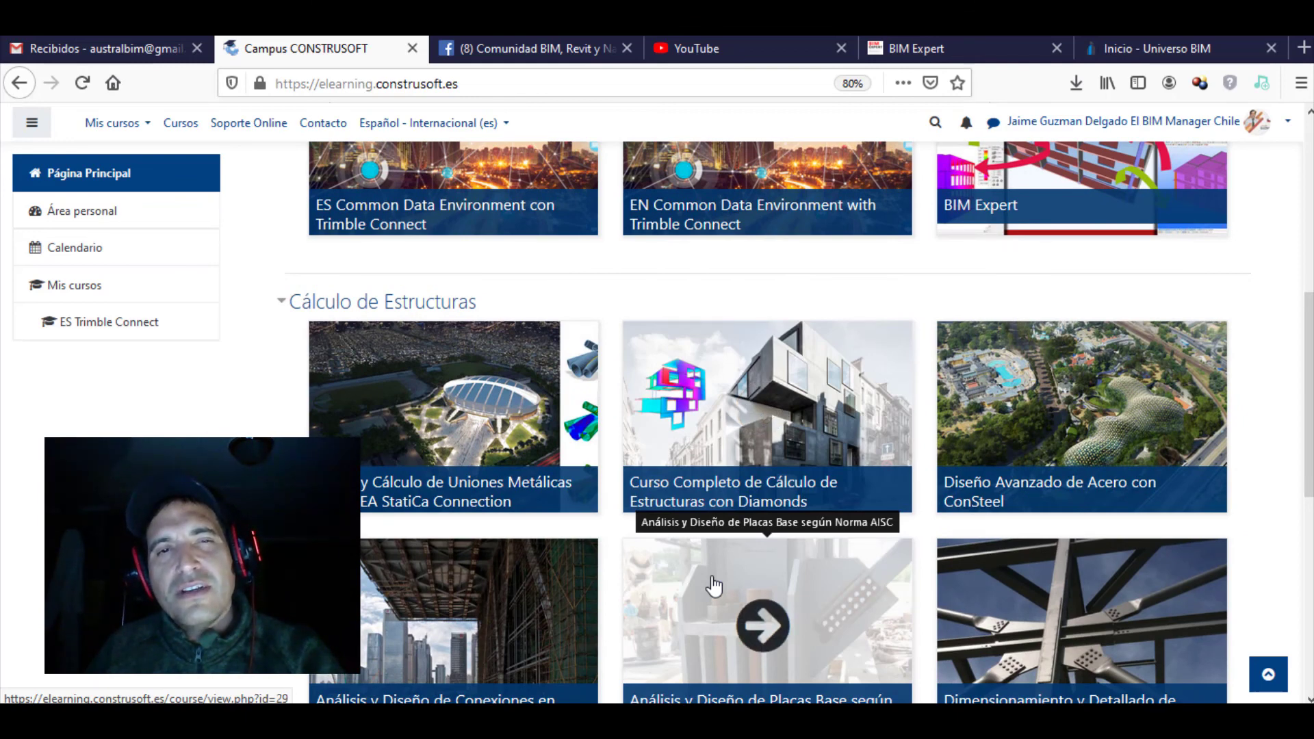
{"action": "scroll", "coordinate": [714, 586], "scroll_direction": "up", "scroll_amount": 2}
{"action": "scroll", "coordinate": [714, 586], "scroll_direction": "up", "scroll_amount": 5}
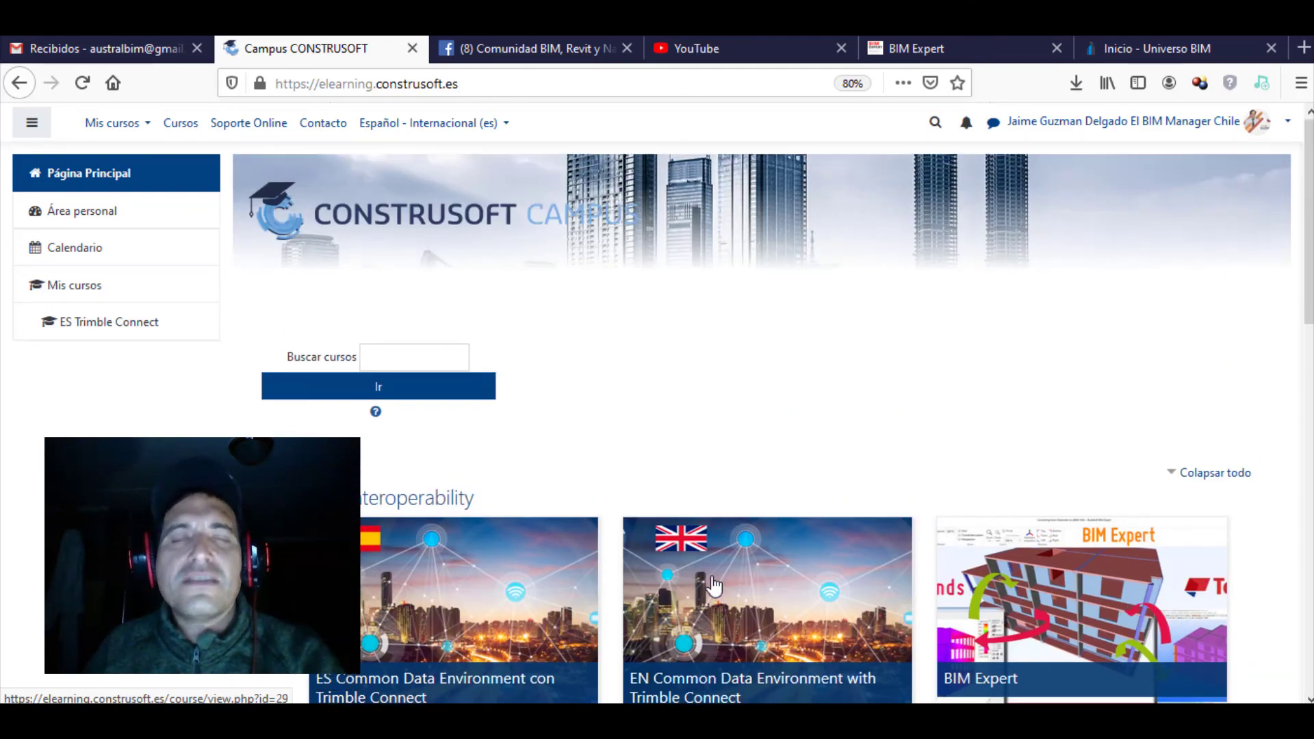